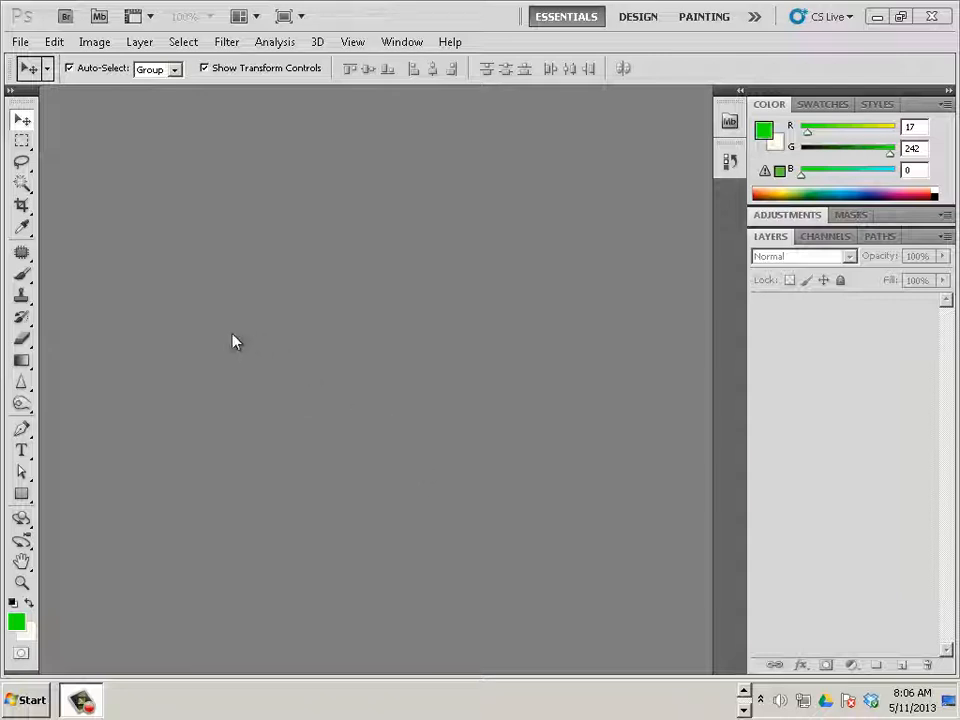
# - Create a new 1920 × 1080 pixel RGB document at 72 pixels/inch with a white background
pyautogui.click(18, 42)
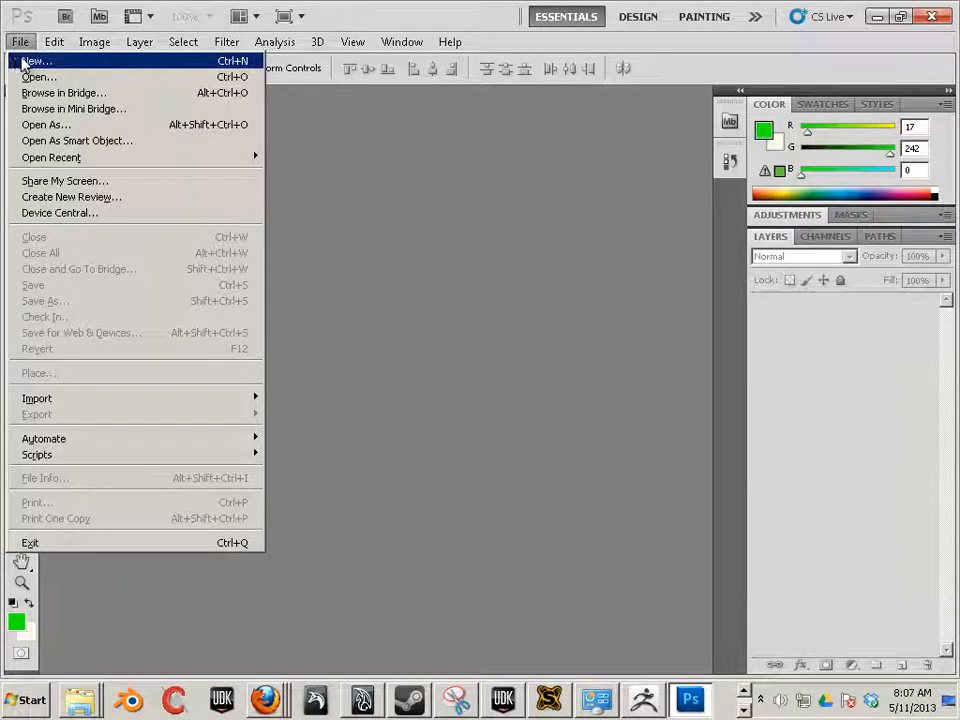
pyautogui.click(30, 61)
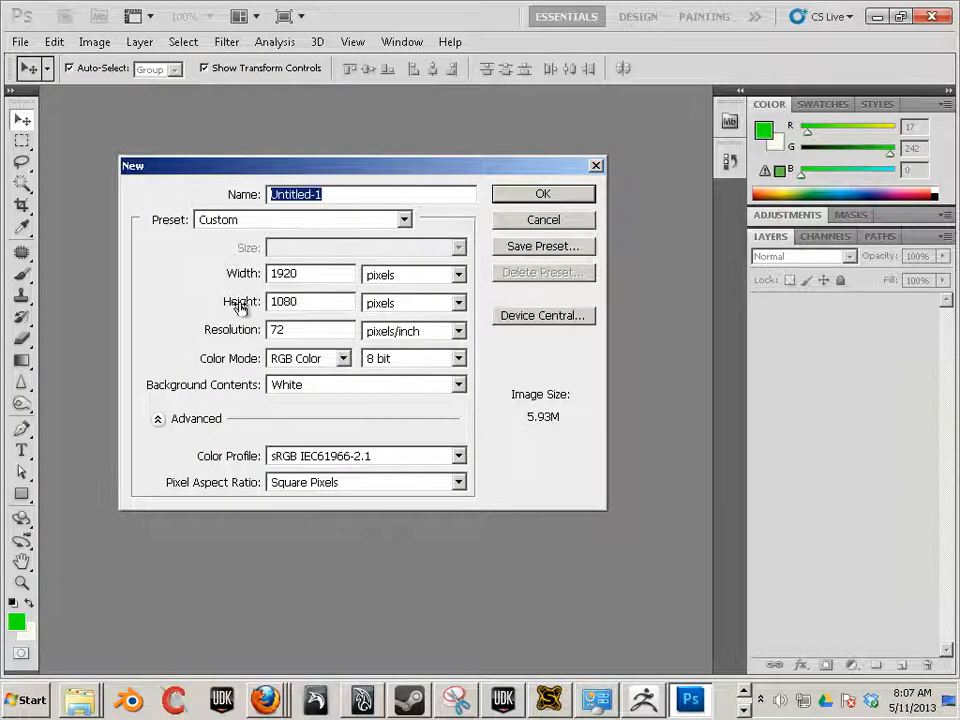
pyautogui.click(545, 197)
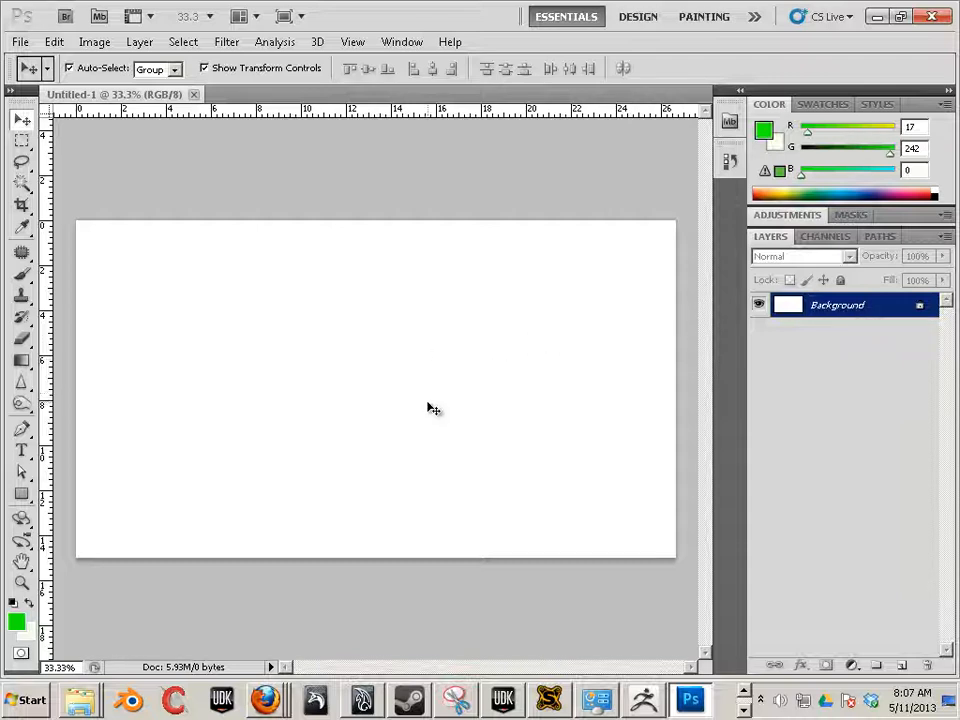
# - Add a new layer and fill it with a white-to-black radial gradient running from left of centre past the lower right edge
pyautogui.click(234, 44)
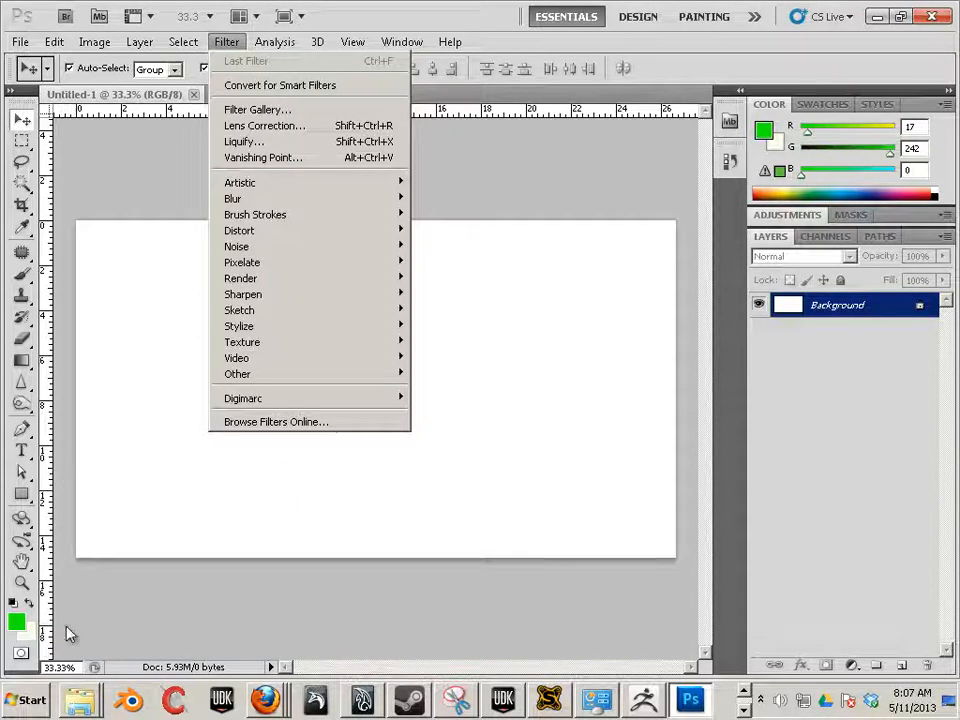
pyautogui.click(900, 666)
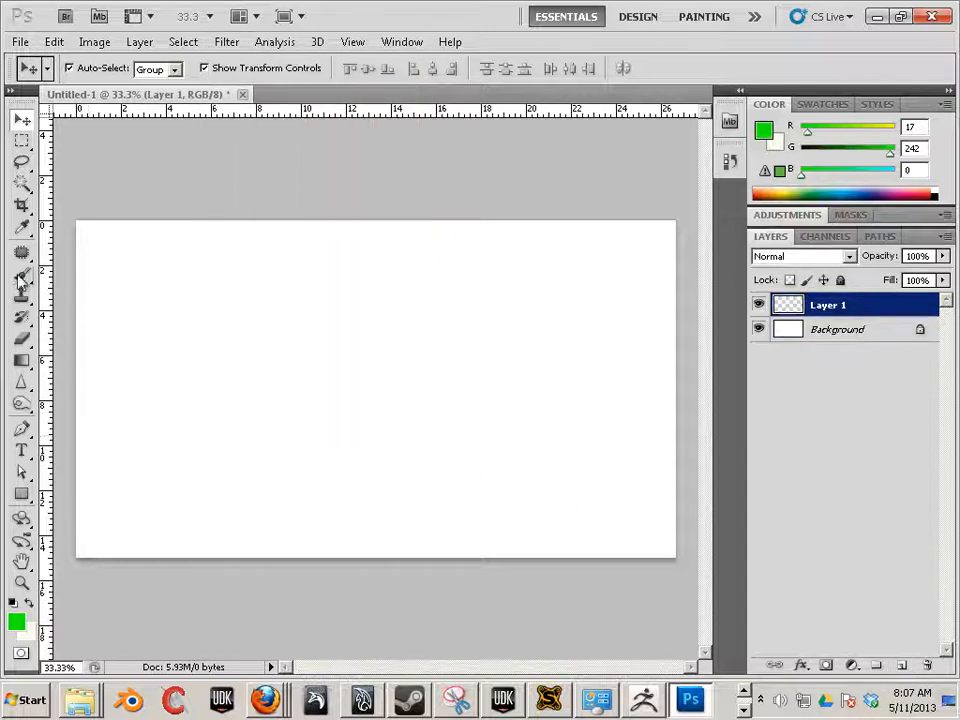
pyautogui.click(20, 359)
pyautogui.moveTo(285, 364); pyautogui.dragTo(699, 465)
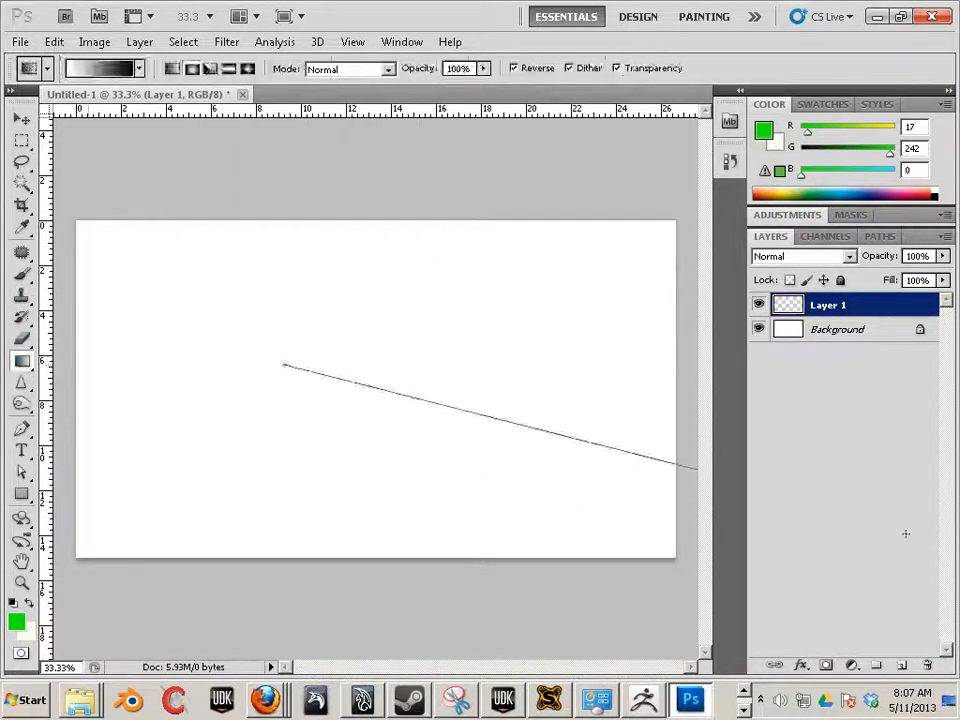
# - Apply the Add Noise filter to the gradient layer with 322.37% amount, Gaussian distribution and Monochromatic enabled
pyautogui.click(225, 43)
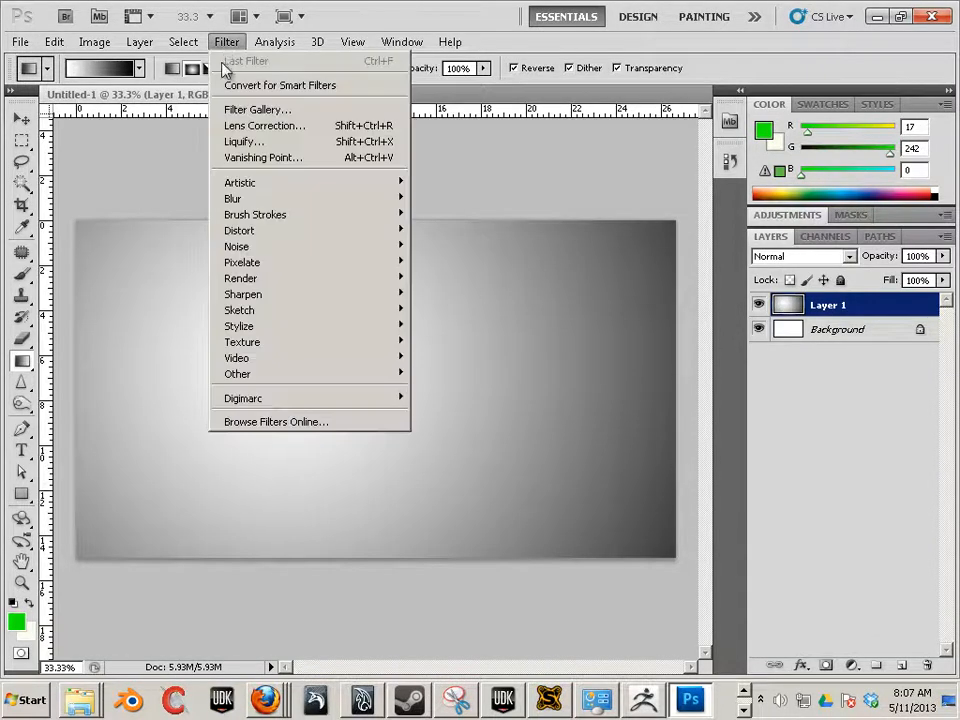
pyautogui.moveTo(268, 252)
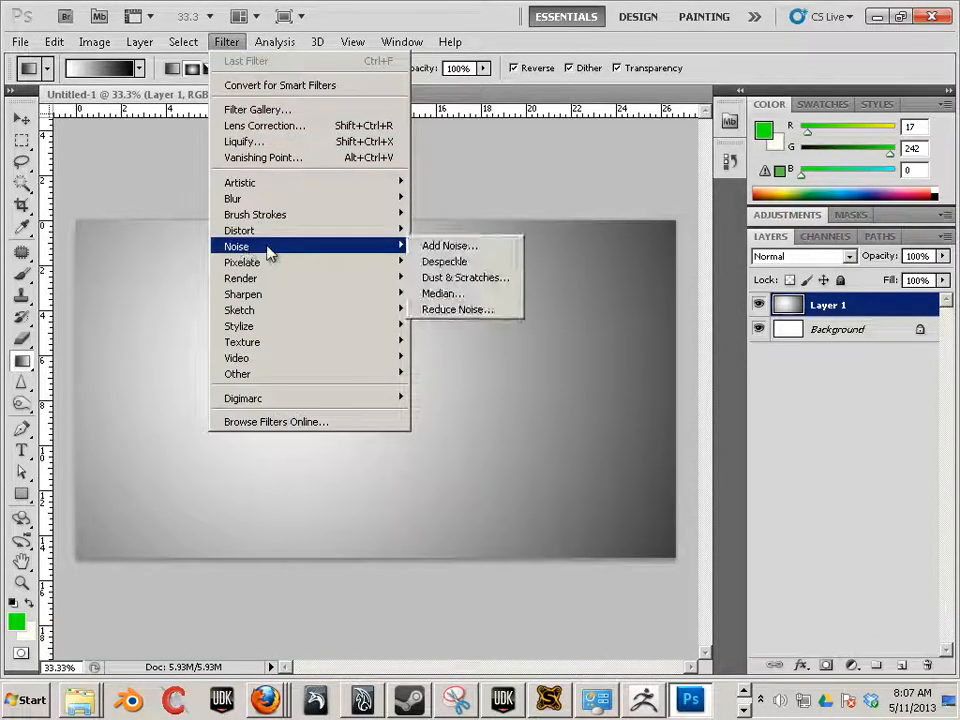
pyautogui.click(471, 250)
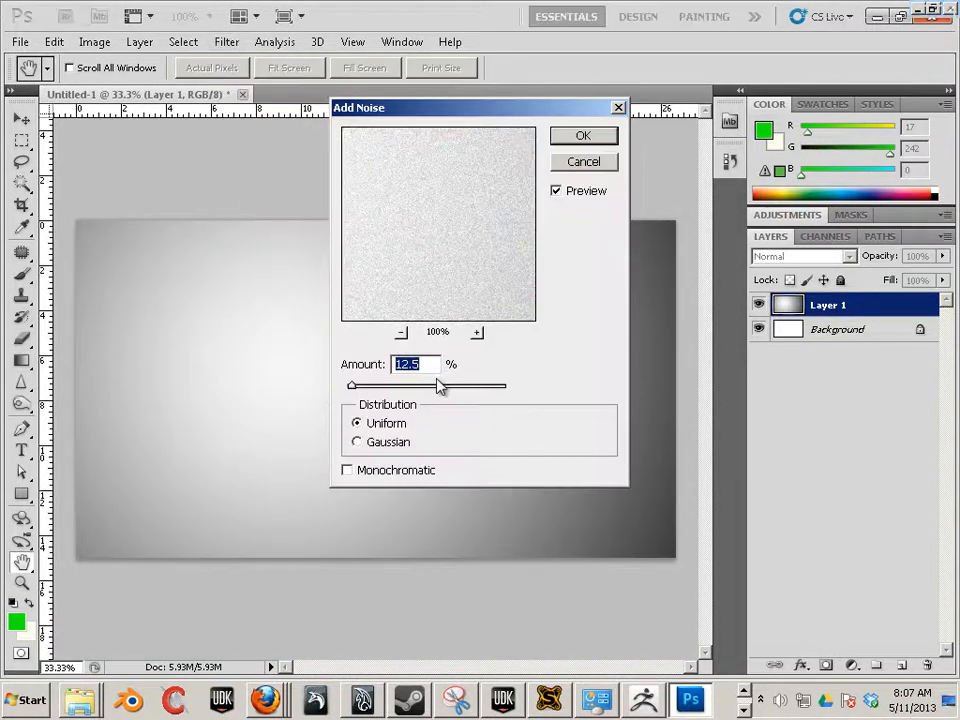
pyautogui.click(357, 442)
pyautogui.click(347, 470)
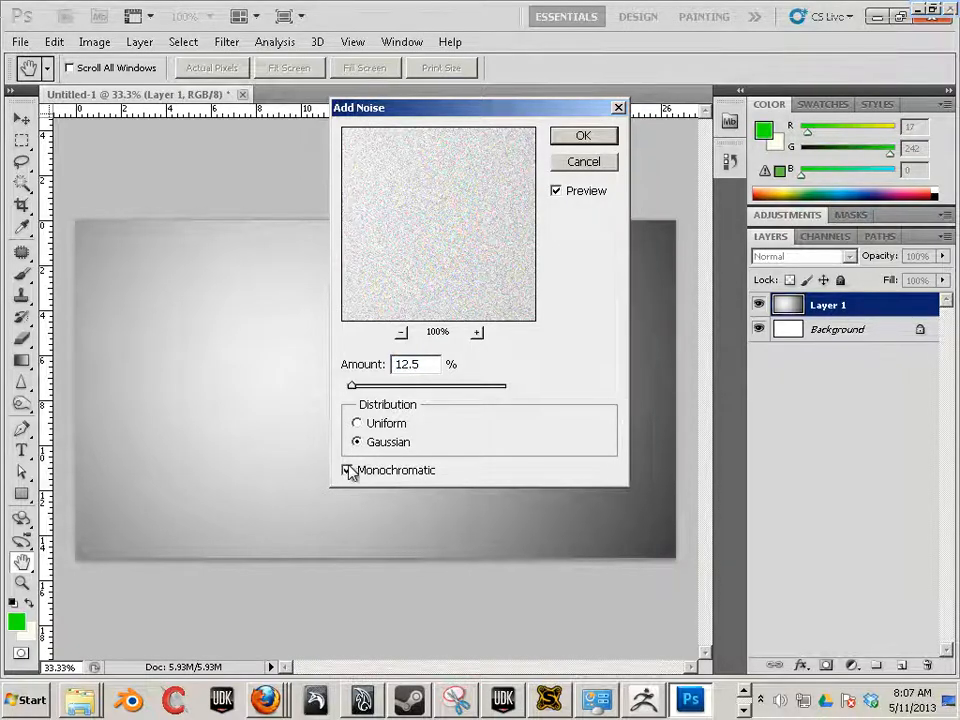
pyautogui.moveTo(353, 386); pyautogui.dragTo(476, 386)
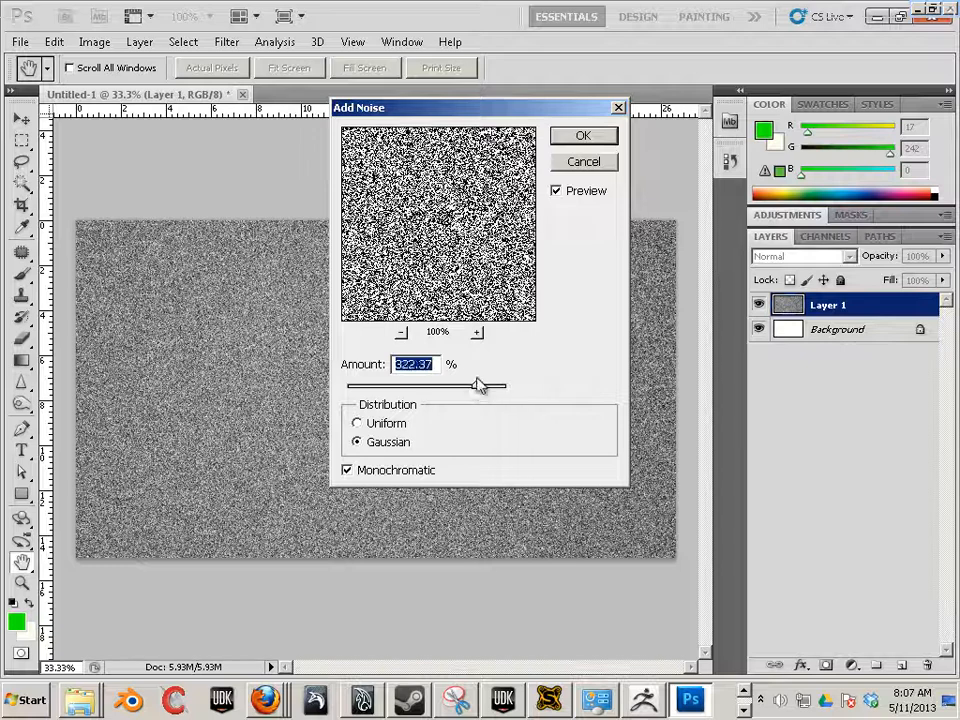
pyautogui.click(580, 137)
pyautogui.press('g')
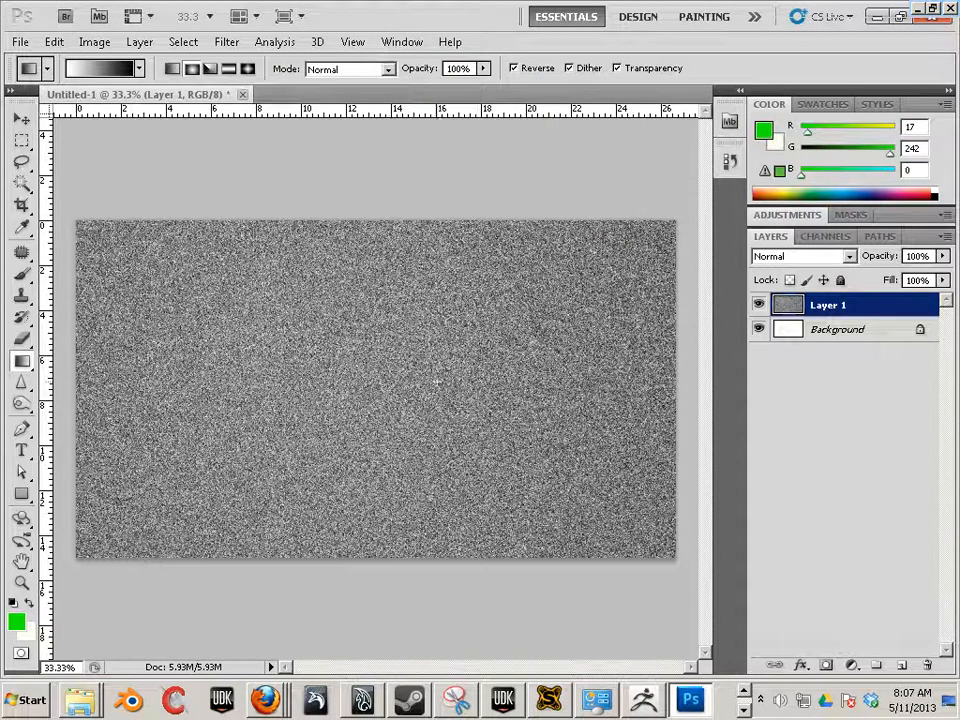
# - Rename the noise-filled layer as Noise
pyautogui.doubleClick(828, 305)
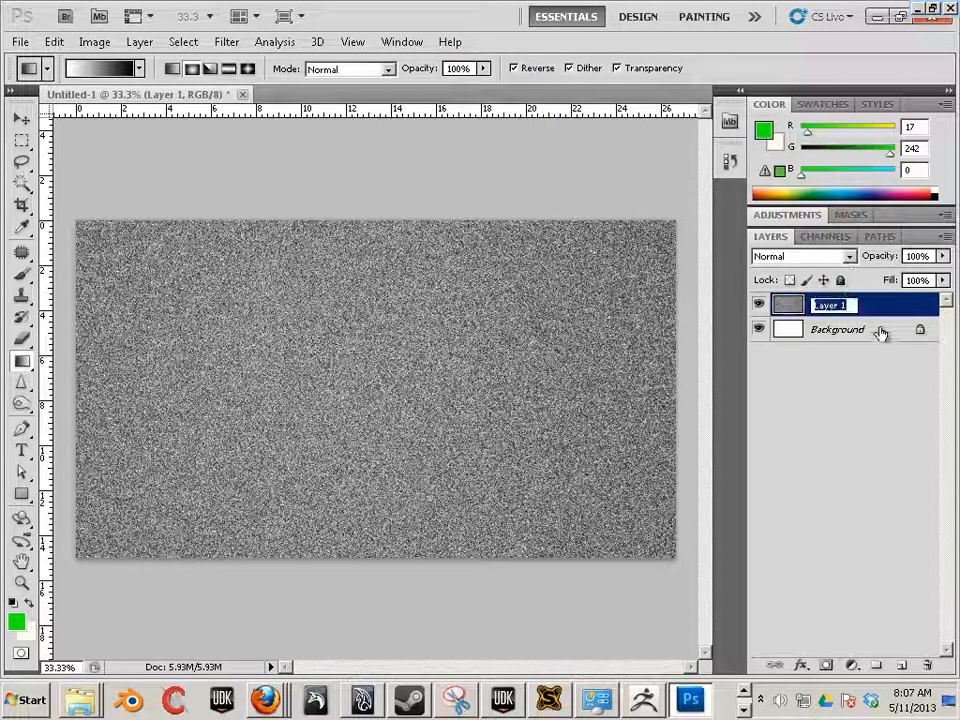
pyautogui.write('Noise')
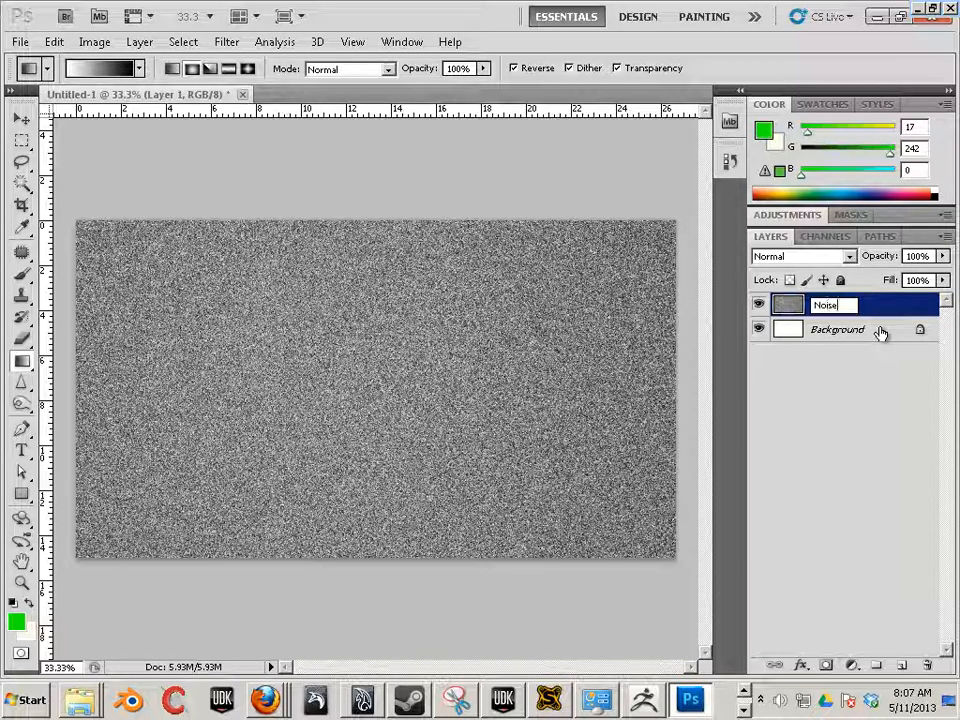
pyautogui.press('Return')
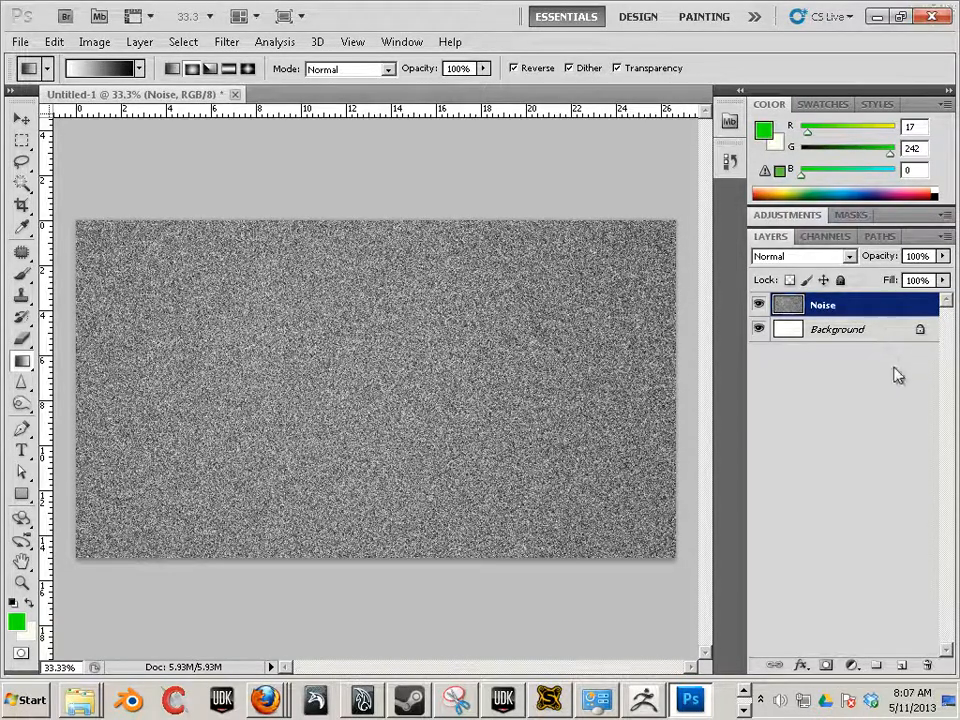
# - Hide the Noise layer and fill a new layer with a radial gradient from the canvas centre toward the upper right corner
pyautogui.click(901, 666)
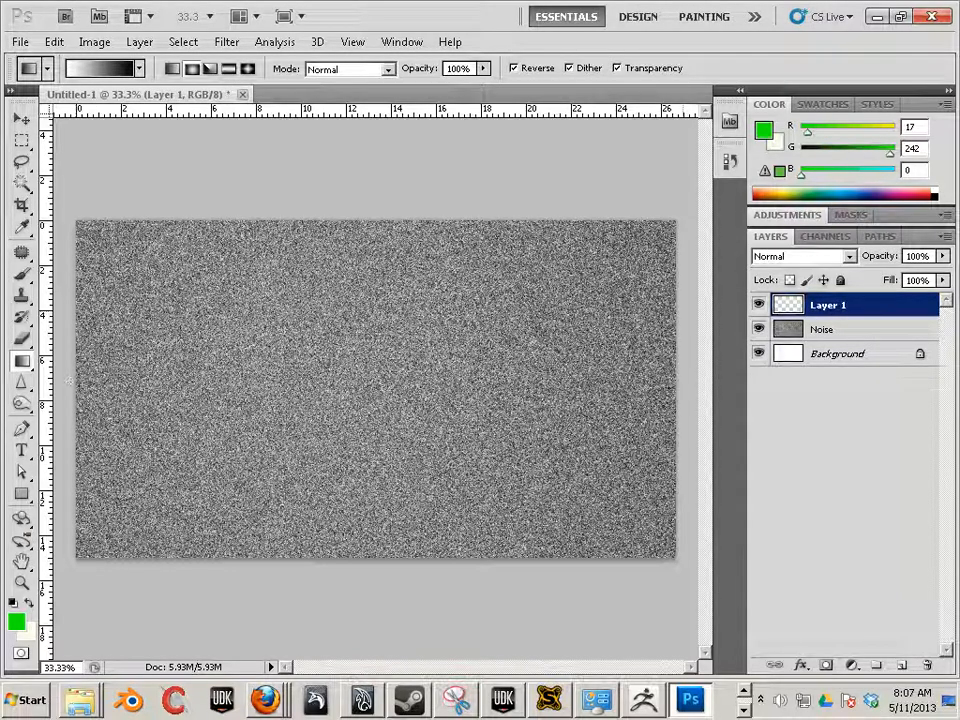
pyautogui.click(758, 329)
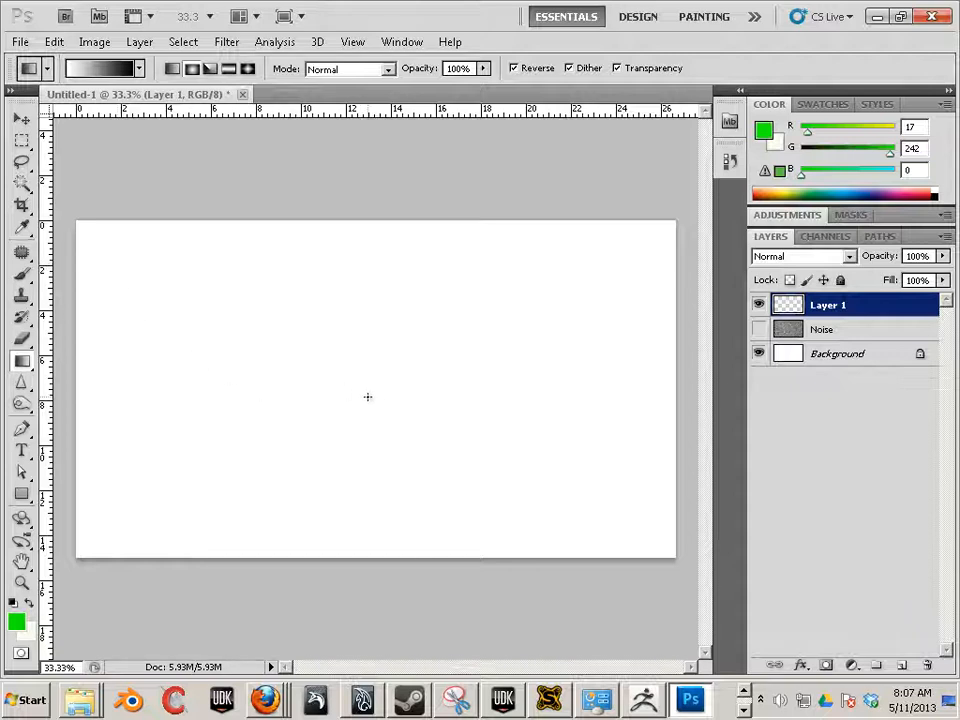
pyautogui.moveTo(376, 384); pyautogui.dragTo(650, 294)
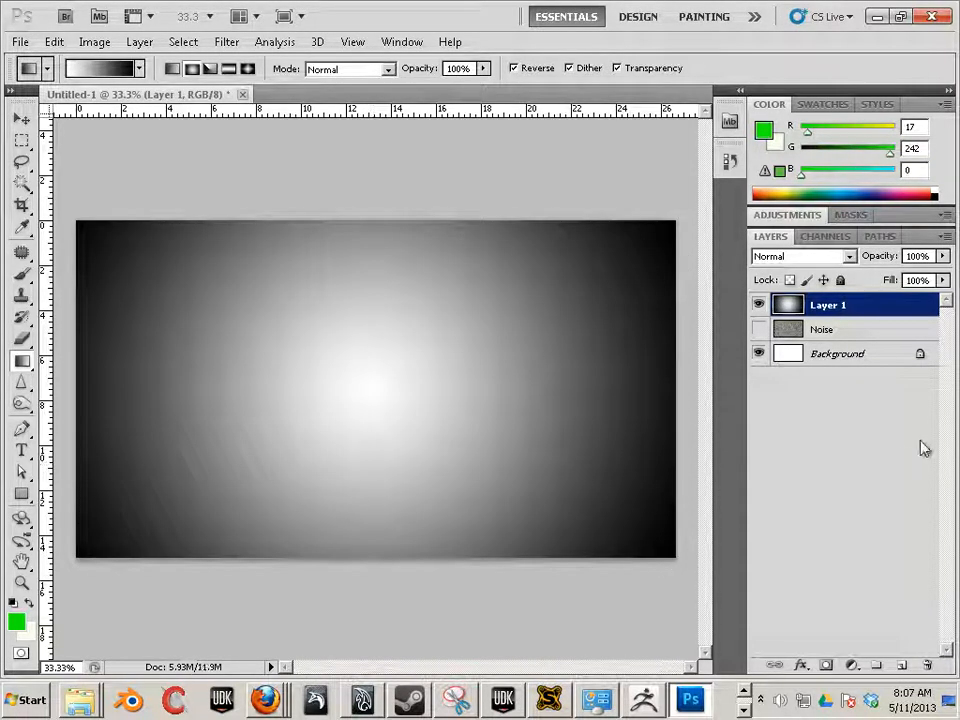
# - Rename the radial gradient layer as Grad
pyautogui.doubleClick(830, 306)
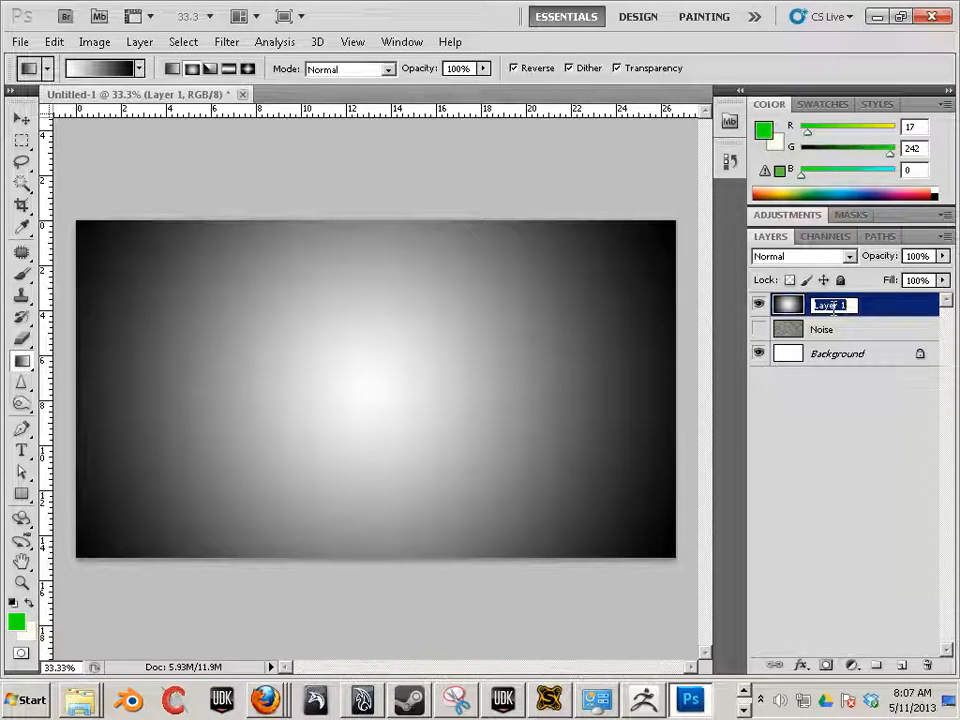
pyautogui.write('Grad')
pyautogui.press('Return')
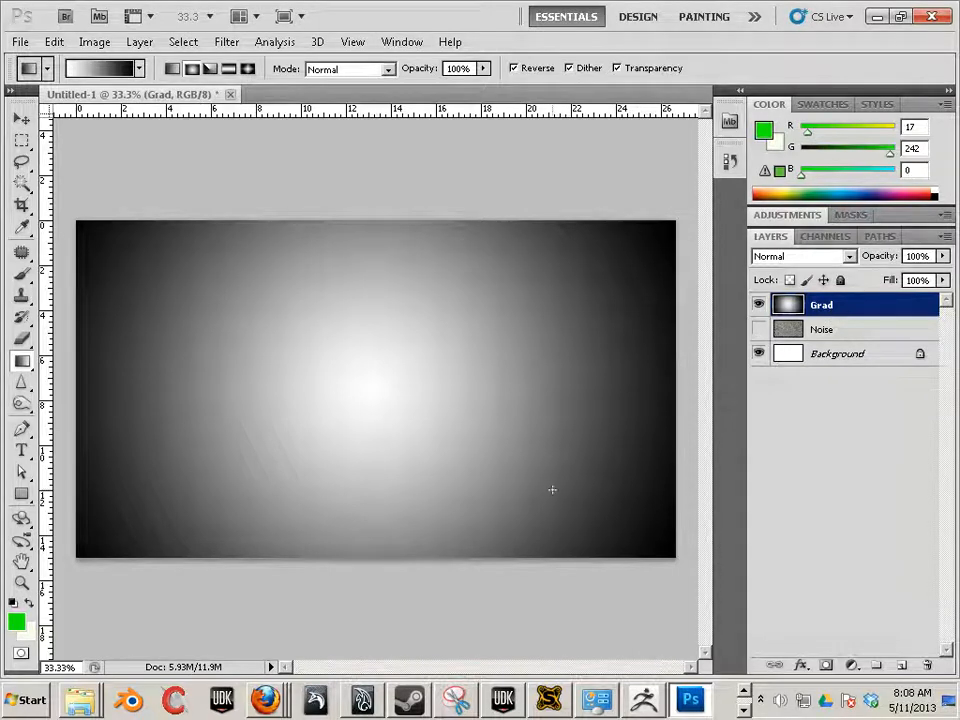
# - Hide the Grad layer and enter the word TEXT in green 250 pt Sylfaen in a wide text box on a new layer
pyautogui.click(759, 304)
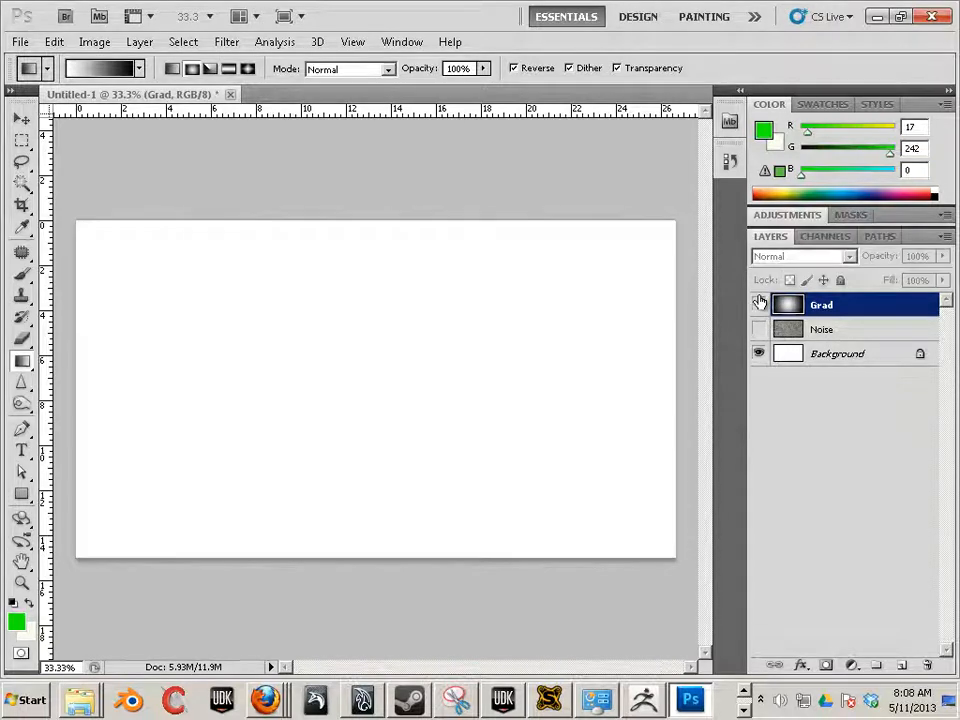
pyautogui.click(902, 666)
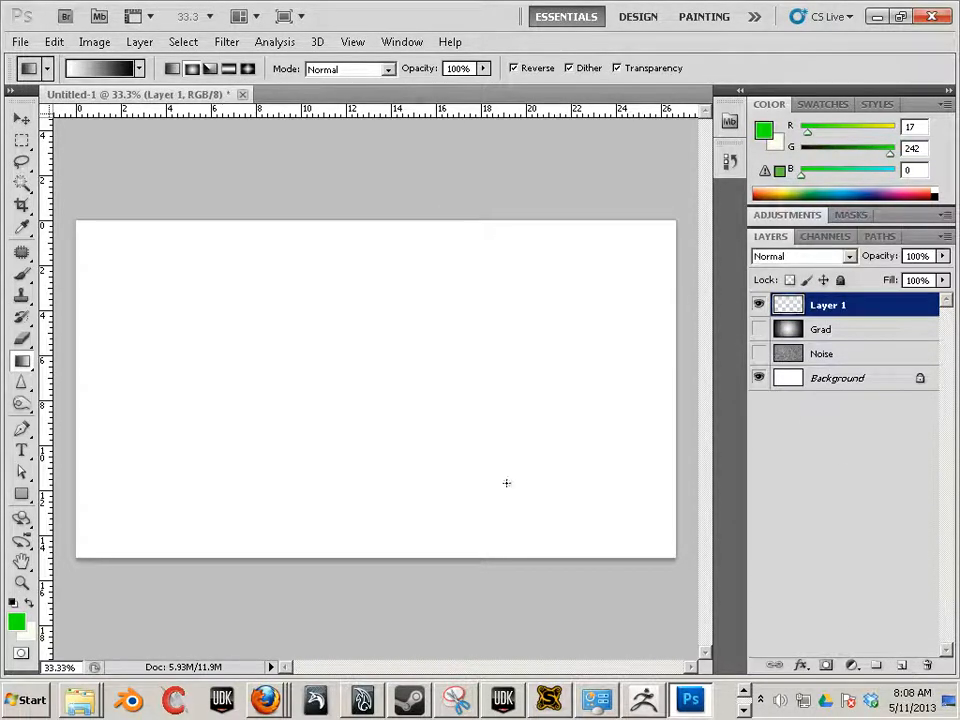
pyautogui.click(22, 451)
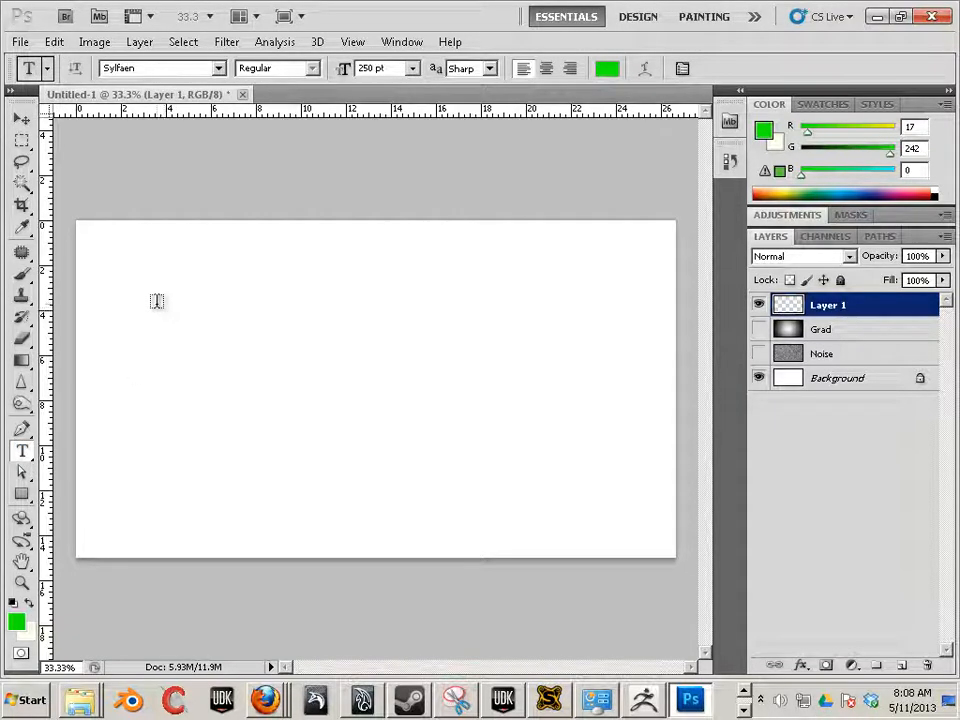
pyautogui.moveTo(226, 359); pyautogui.dragTo(611, 467)
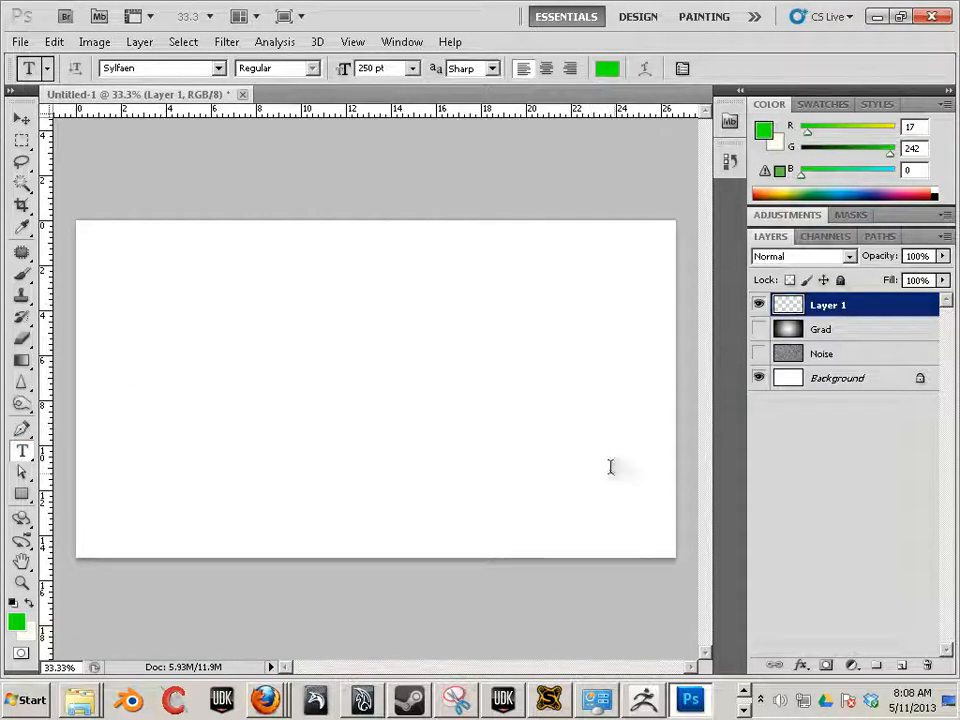
pyautogui.write('TEXT')
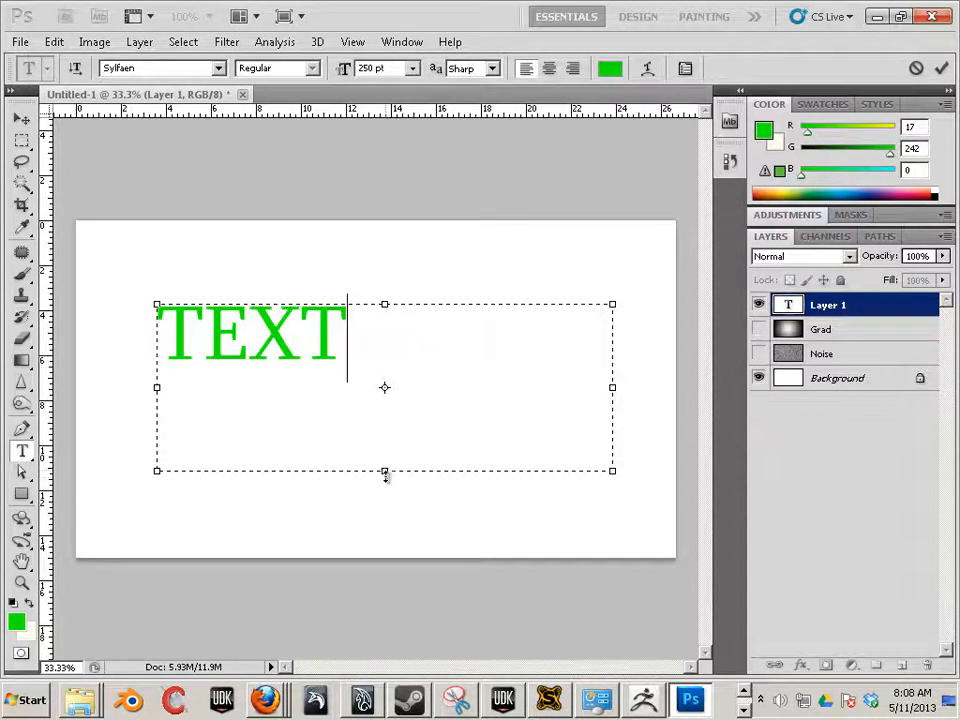
# - Shrink the text box to fit closely around the word TEXT and move it slightly upward
pyautogui.moveTo(385, 472); pyautogui.dragTo(386, 373)
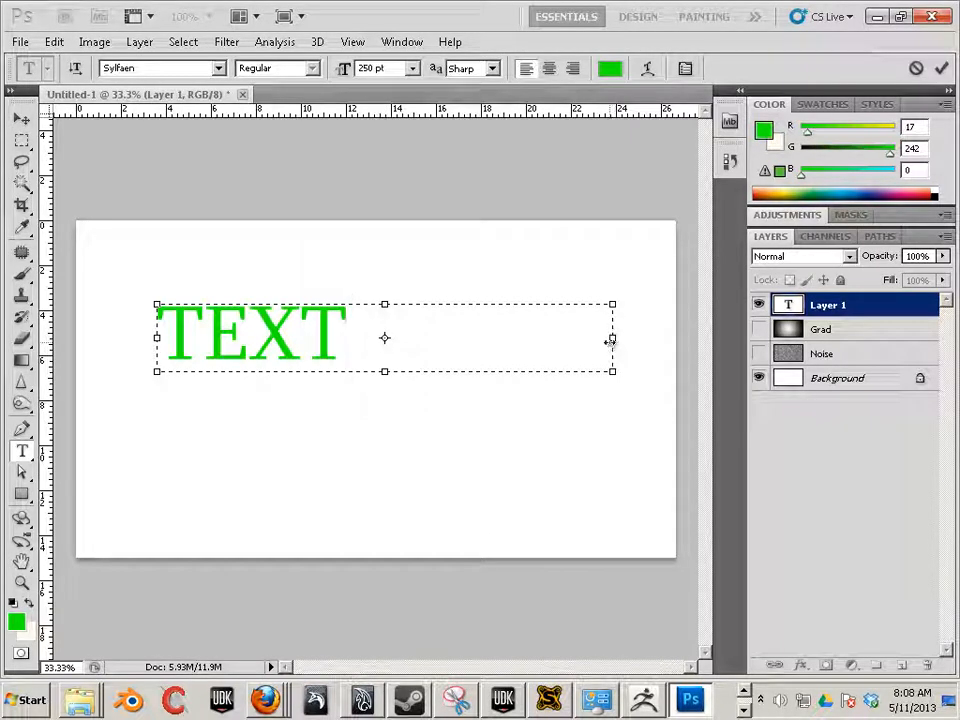
pyautogui.moveTo(612, 340); pyautogui.dragTo(363, 340)
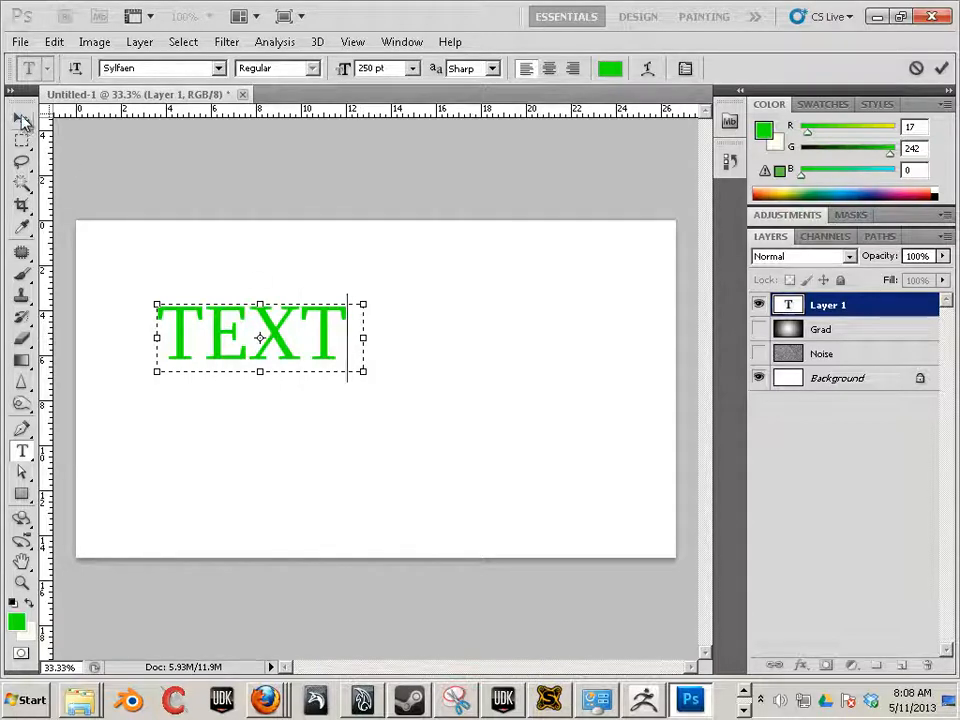
pyautogui.click(21, 118)
pyautogui.moveTo(261, 338); pyautogui.dragTo(255, 307)
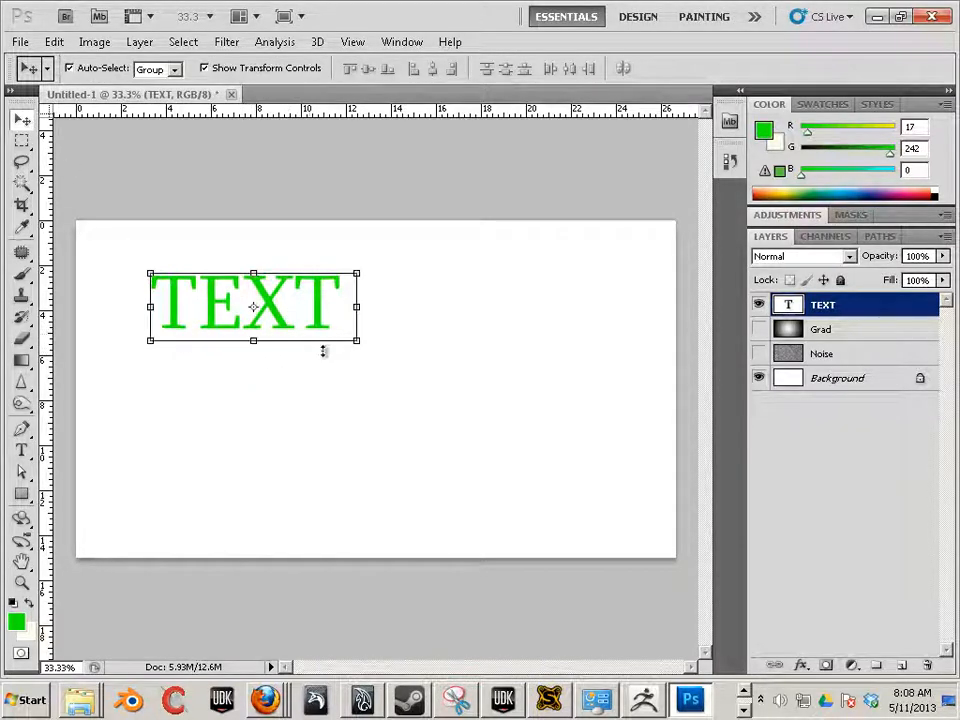
# - Scale the word TEXT proportionally to about 226.51% and center it on the canvas
pyautogui.moveTo(358, 344); pyautogui.dragTo(589, 521)
pyautogui.moveTo(524, 410); pyautogui.dragTo(518, 444)
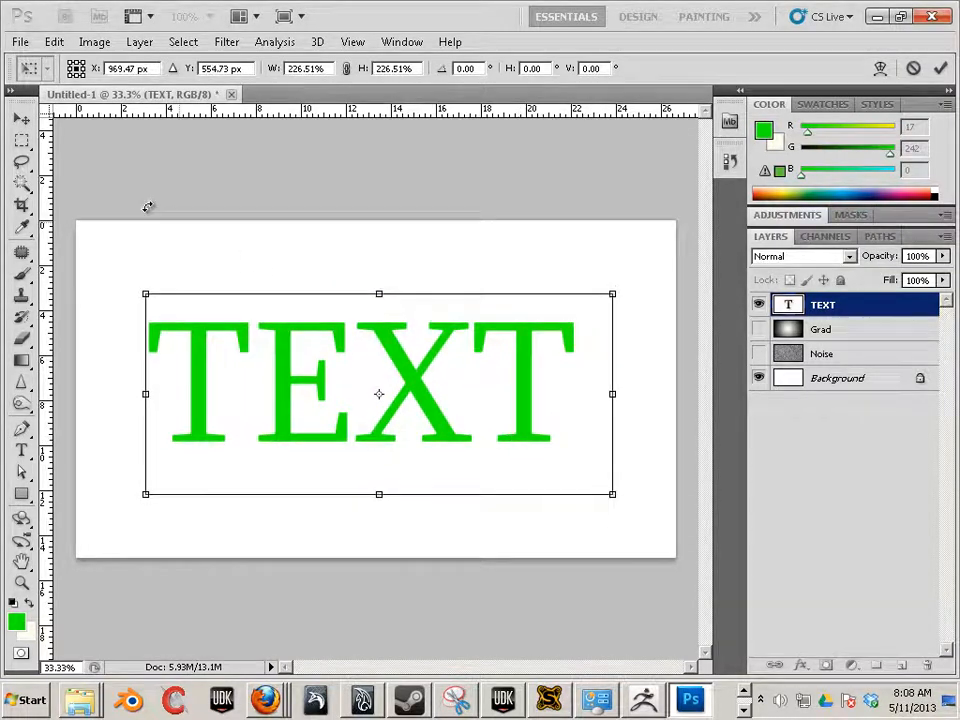
pyautogui.click(21, 118)
pyautogui.click(447, 278)
pyautogui.moveTo(434, 420); pyautogui.dragTo(433, 416)
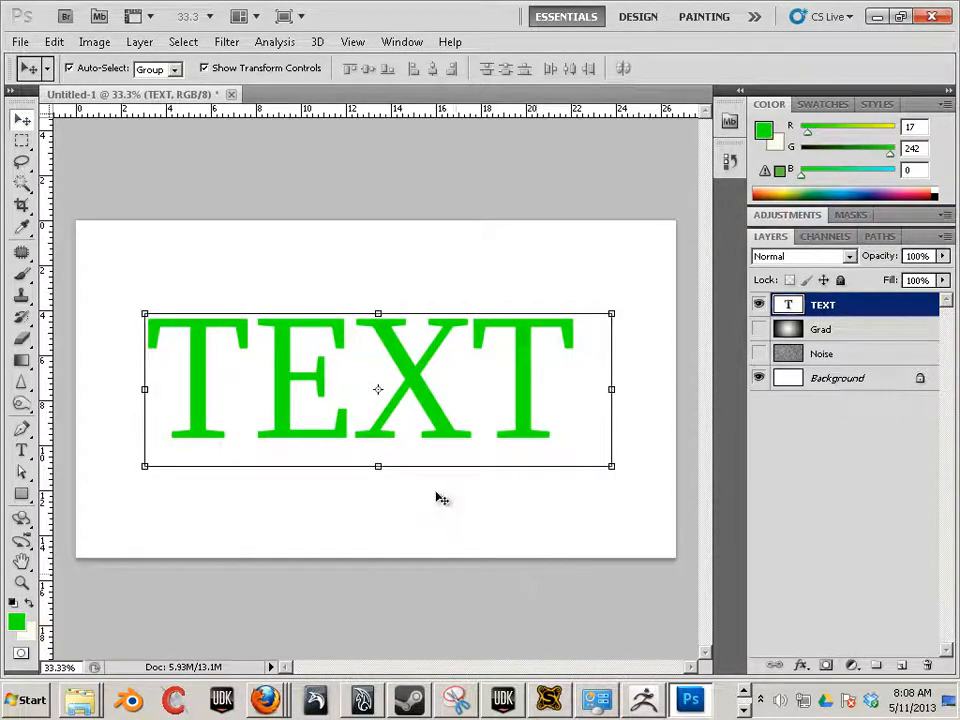
# - Hide the TEXT layer and turn a new empty layer into a 3D Wine Bottle shape
pyautogui.click(901, 665)
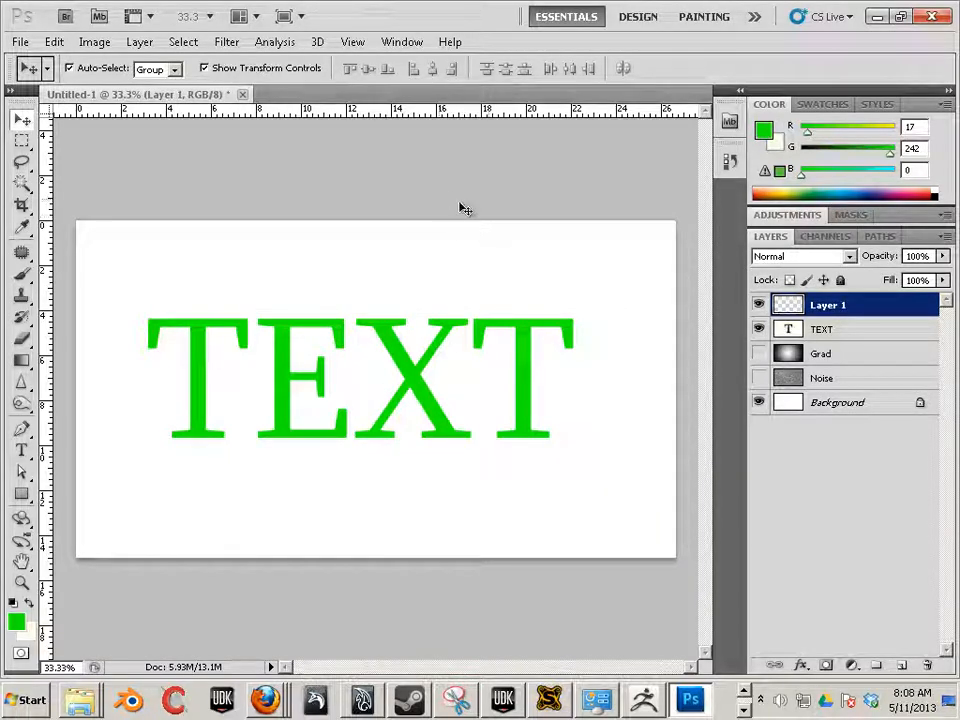
pyautogui.click(758, 329)
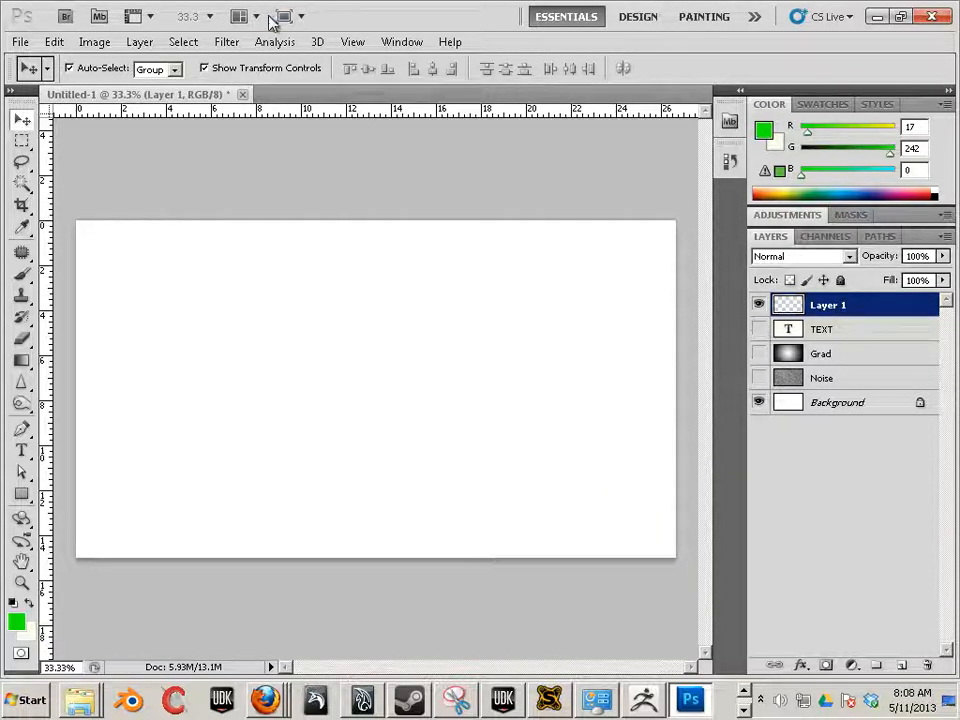
pyautogui.click(318, 42)
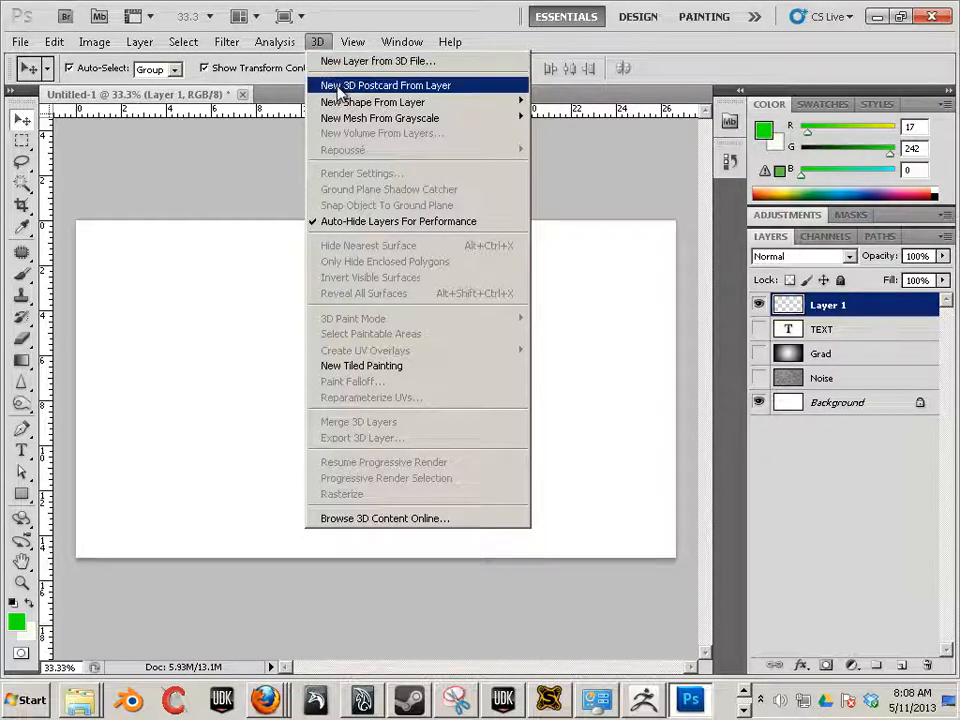
pyautogui.moveTo(339, 103)
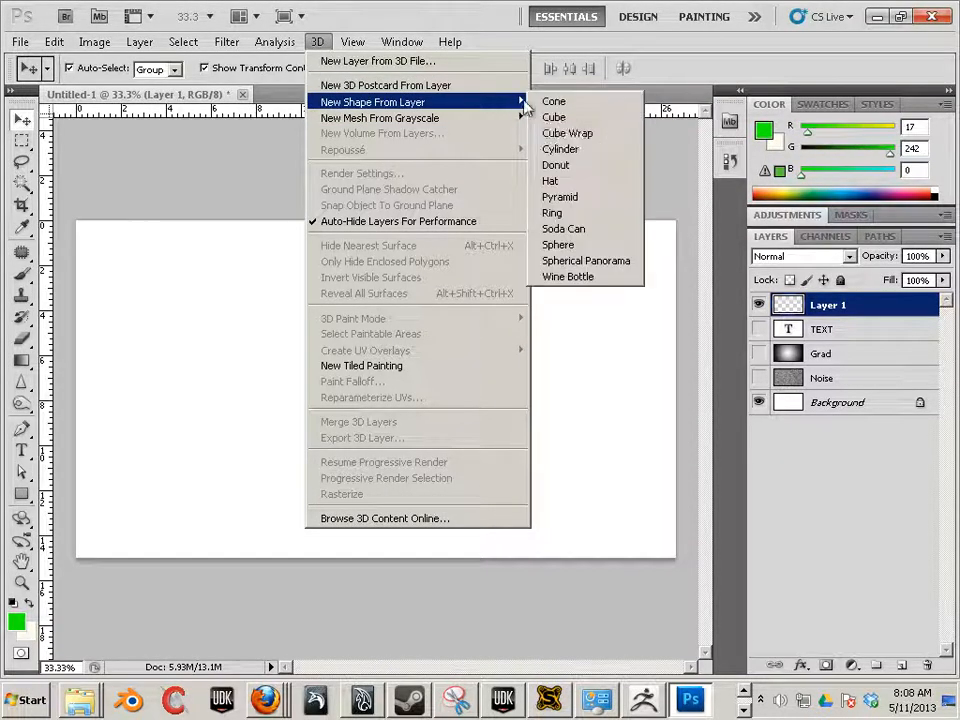
pyautogui.click(583, 276)
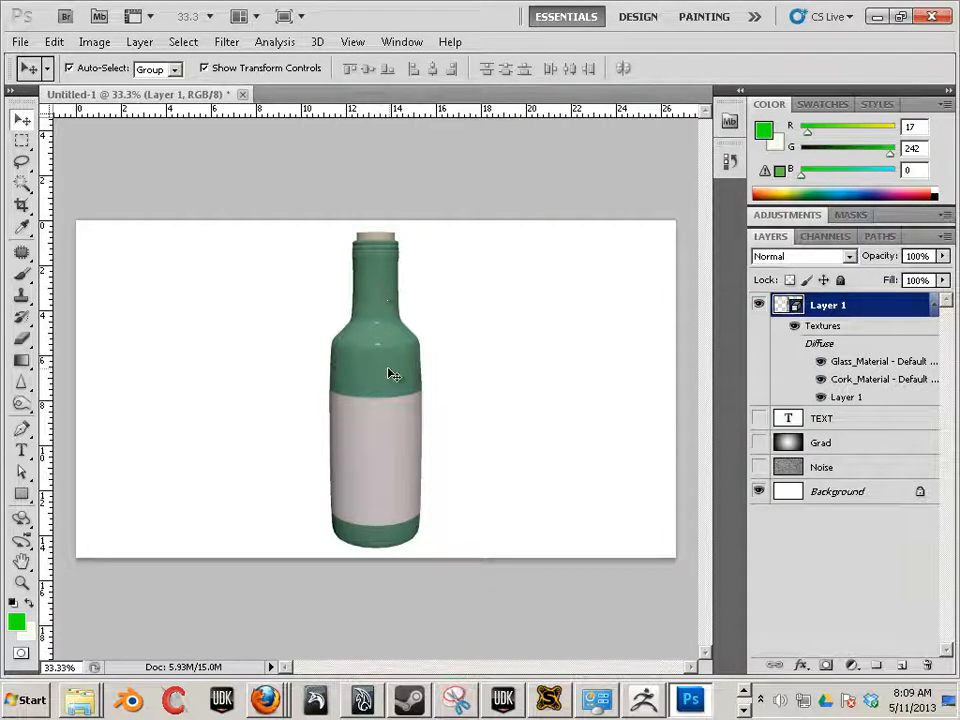
# - Move the 3D wine bottle slightly left on the canvas and hide its layer
pyautogui.moveTo(388, 375)
pyautogui.mouseDown()
pyautogui.moveTo(369, 364)
pyautogui.moveTo(381, 373)
pyautogui.mouseUp()
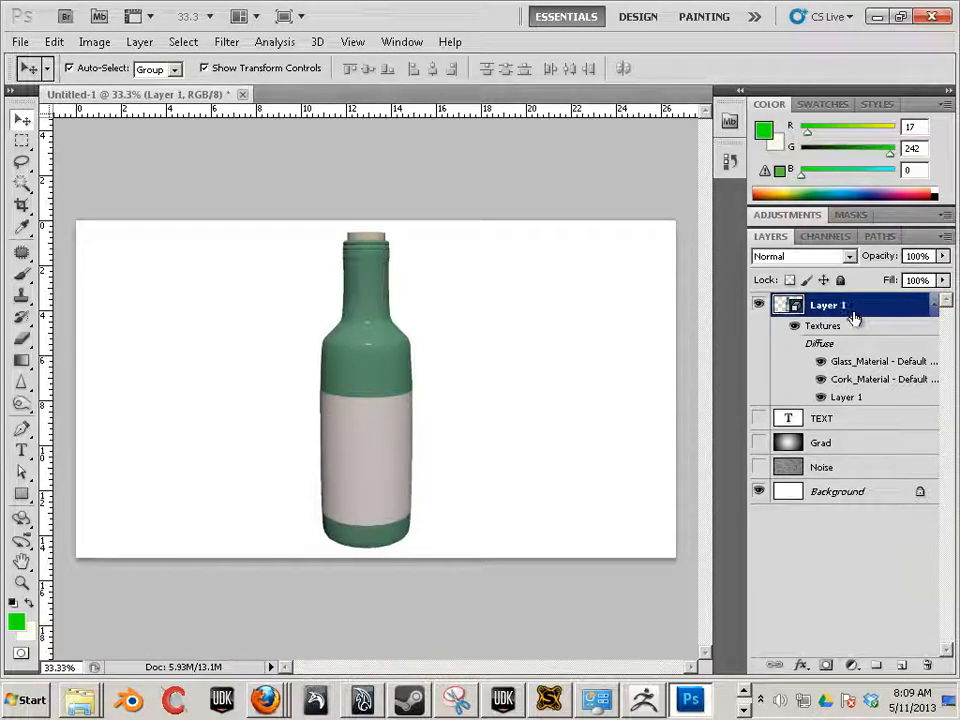
pyautogui.click(760, 309)
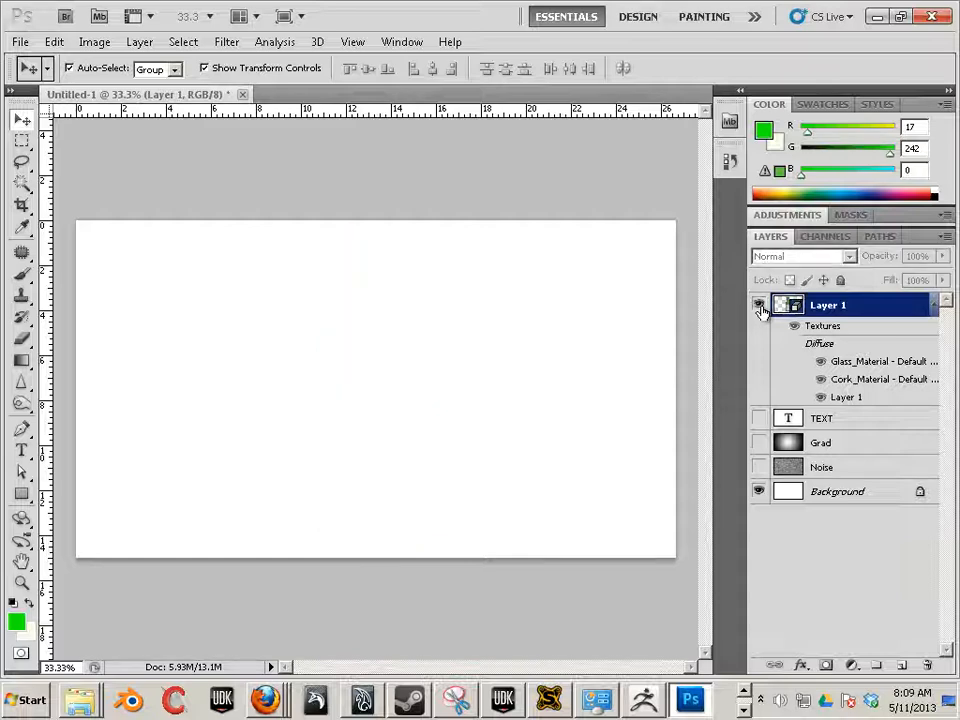
pyautogui.click(760, 305)
pyautogui.click(760, 305)
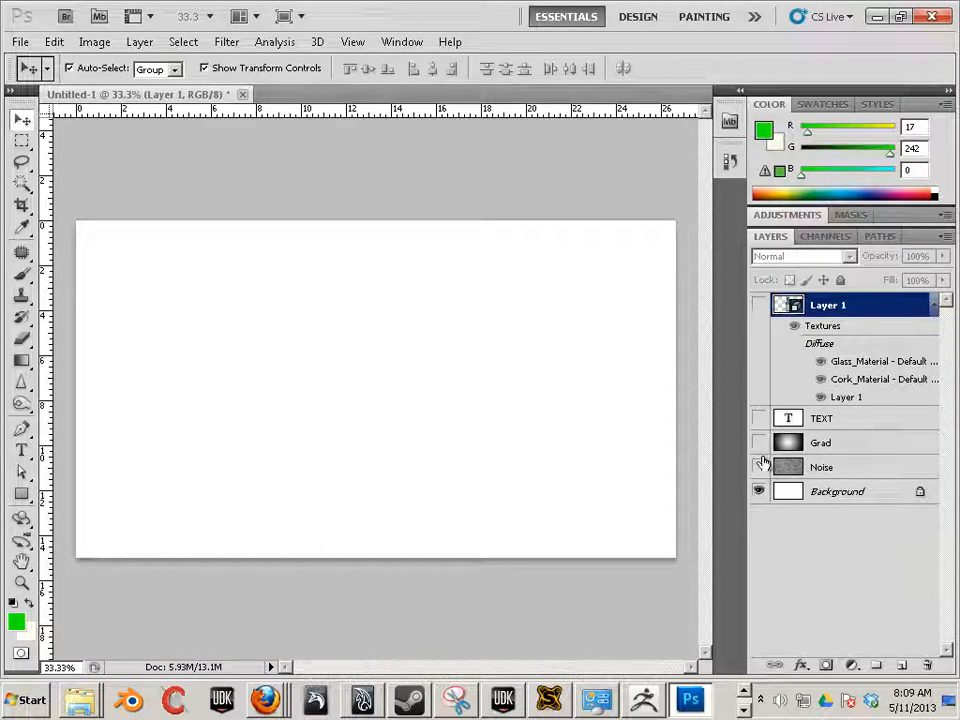
# - Preview the Noise and Grad layers by showing them briefly, and hide both again
pyautogui.click(760, 462)
pyautogui.click(759, 448)
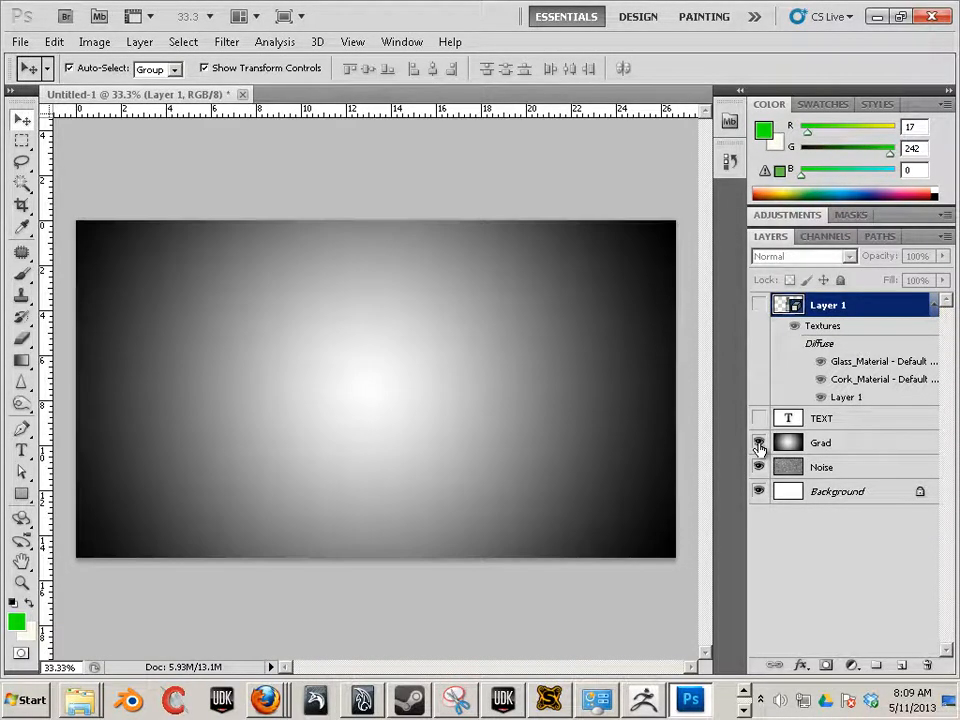
pyautogui.click(759, 443)
pyautogui.click(760, 467)
# - Convert the locked Background into a regular layer named Layer 0 and fill it with the green foreground color using the Paint Bucket
pyautogui.click(785, 493)
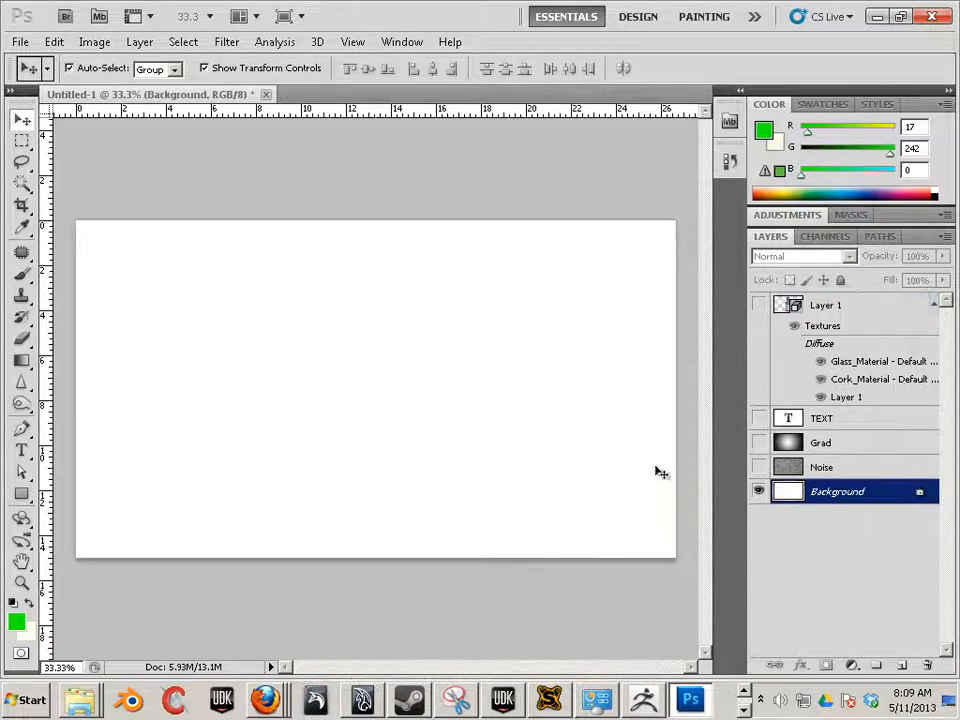
pyautogui.doubleClick(905, 492)
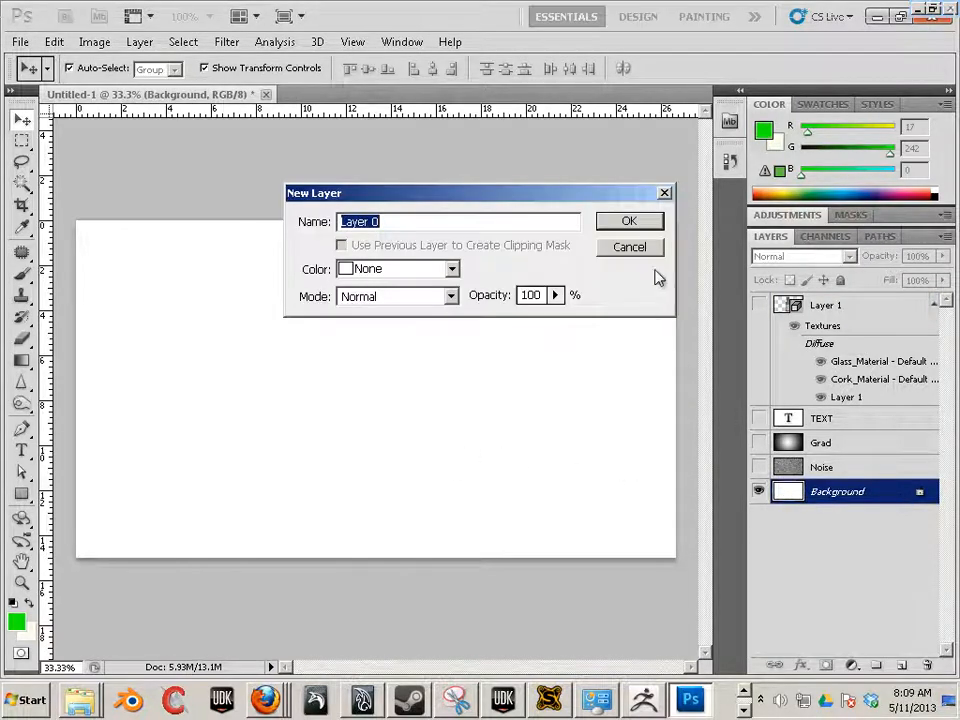
pyautogui.click(634, 226)
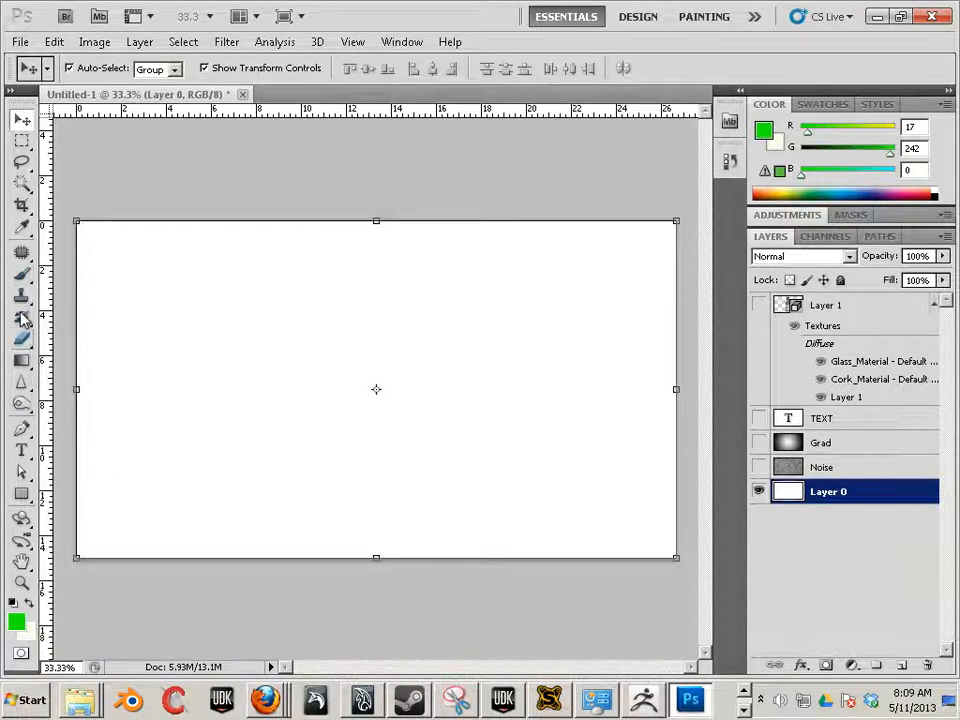
pyautogui.click(21, 360)
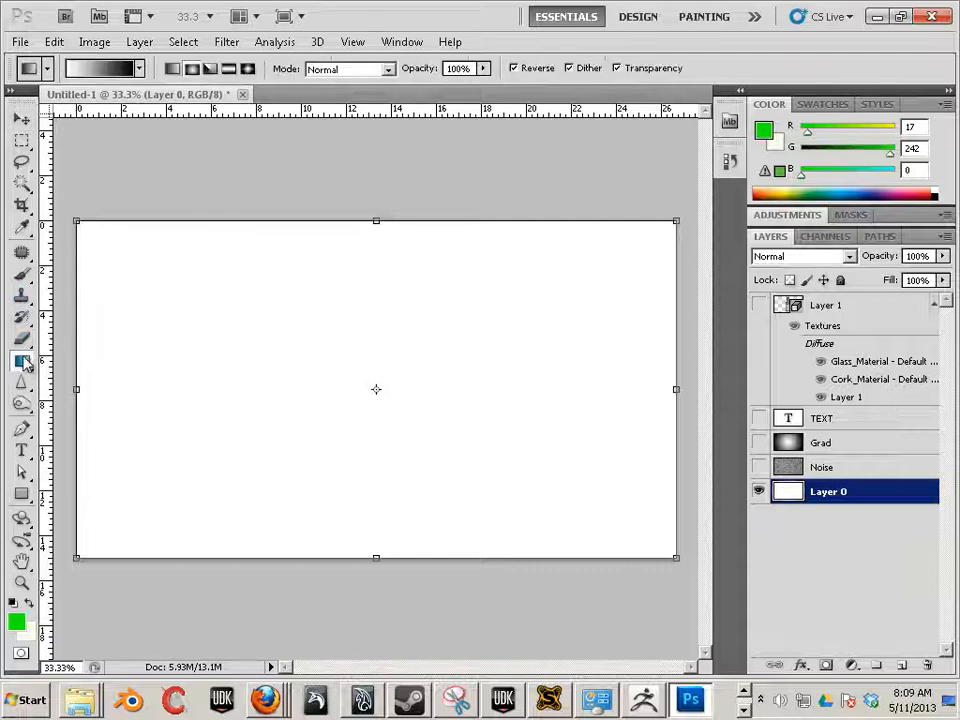
pyautogui.click(61, 377)
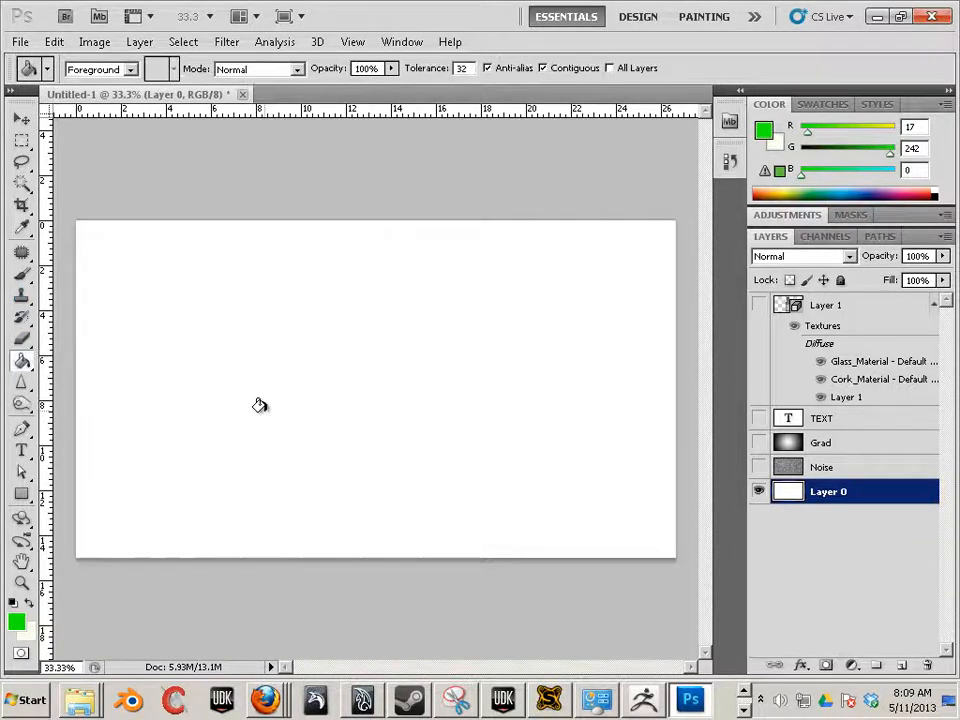
pyautogui.click(259, 405)
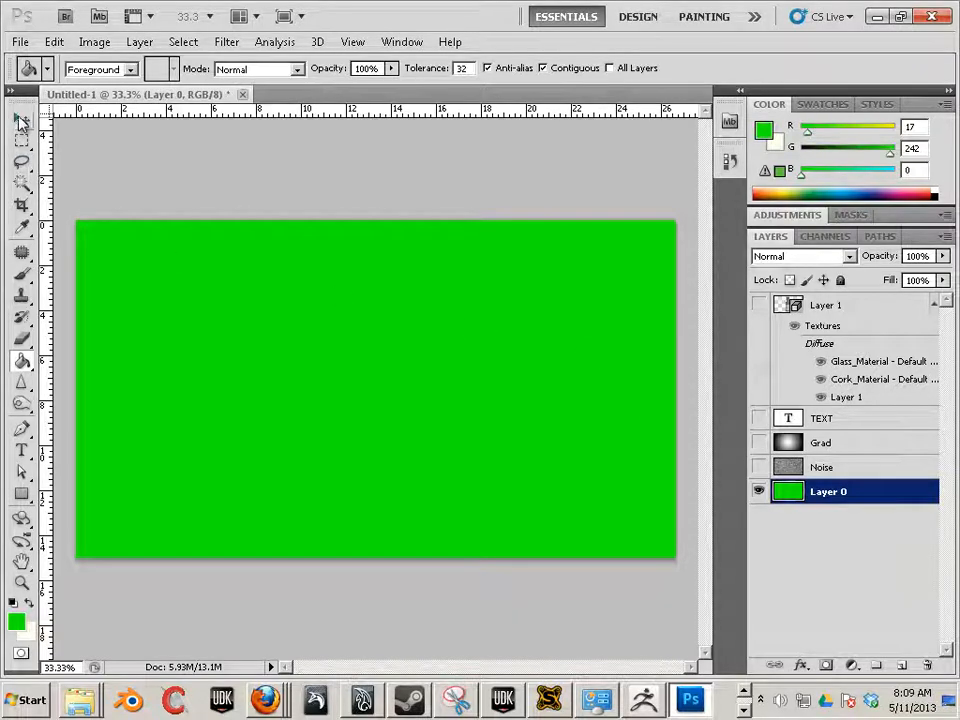
pyautogui.click(22, 120)
# - Preview the Noise, Grad and TEXT layers above the green fill, and hide all three again
pyautogui.click(758, 467)
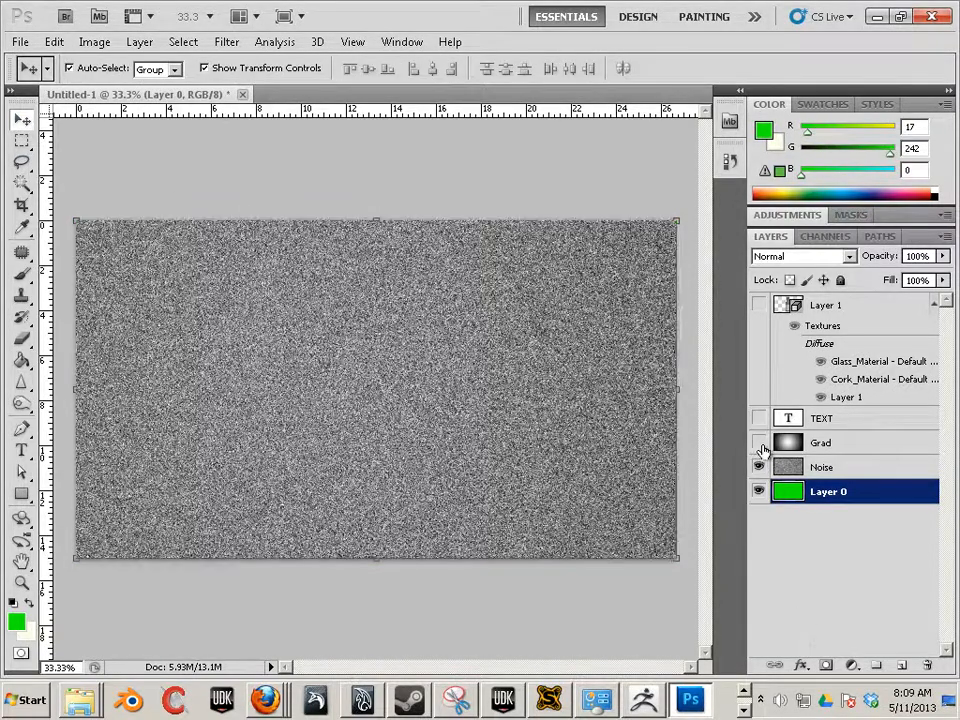
pyautogui.click(759, 443)
pyautogui.click(759, 419)
pyautogui.click(759, 419)
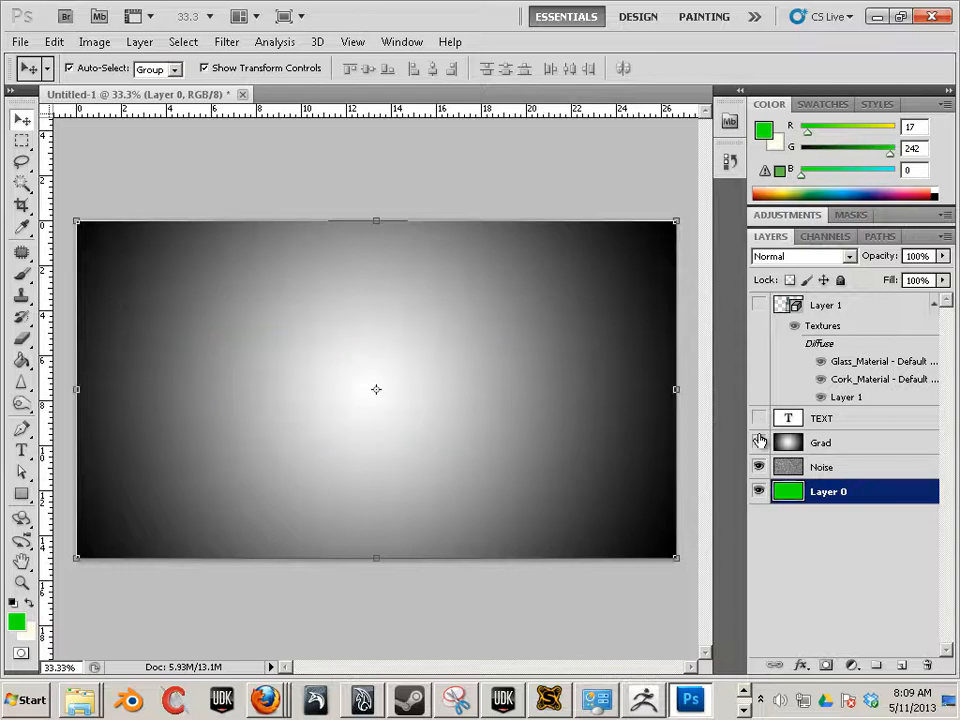
pyautogui.click(760, 441)
pyautogui.click(759, 467)
# - Hide and duplicate the green Layer 0, and place a duplicate of the TEXT layer directly above the green copy
pyautogui.click(760, 491)
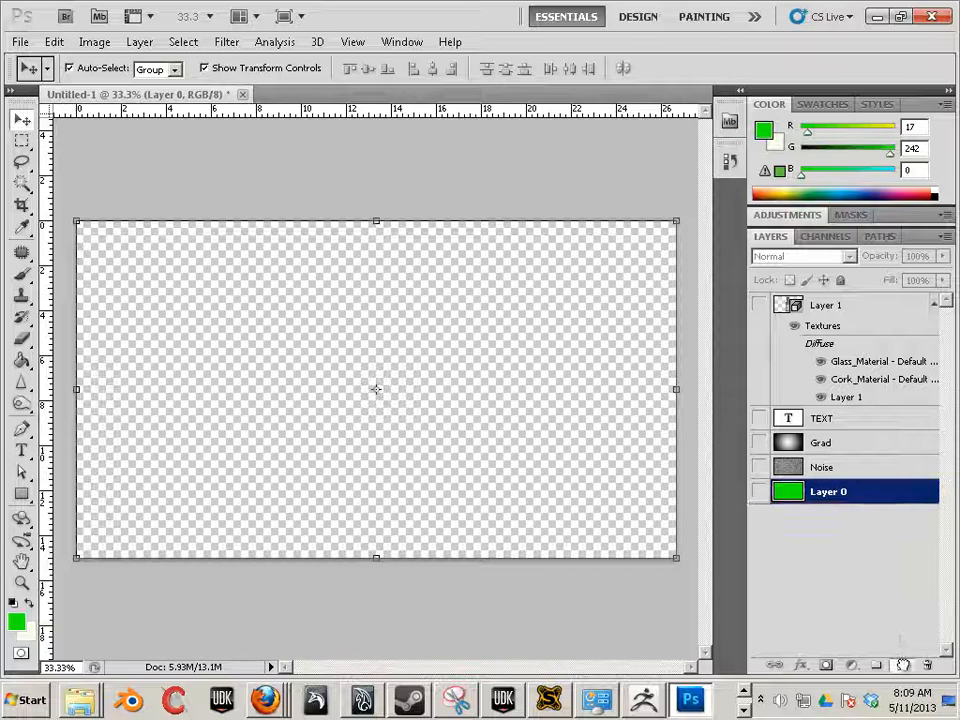
pyautogui.moveTo(903, 664); pyautogui.dragTo(903, 664)
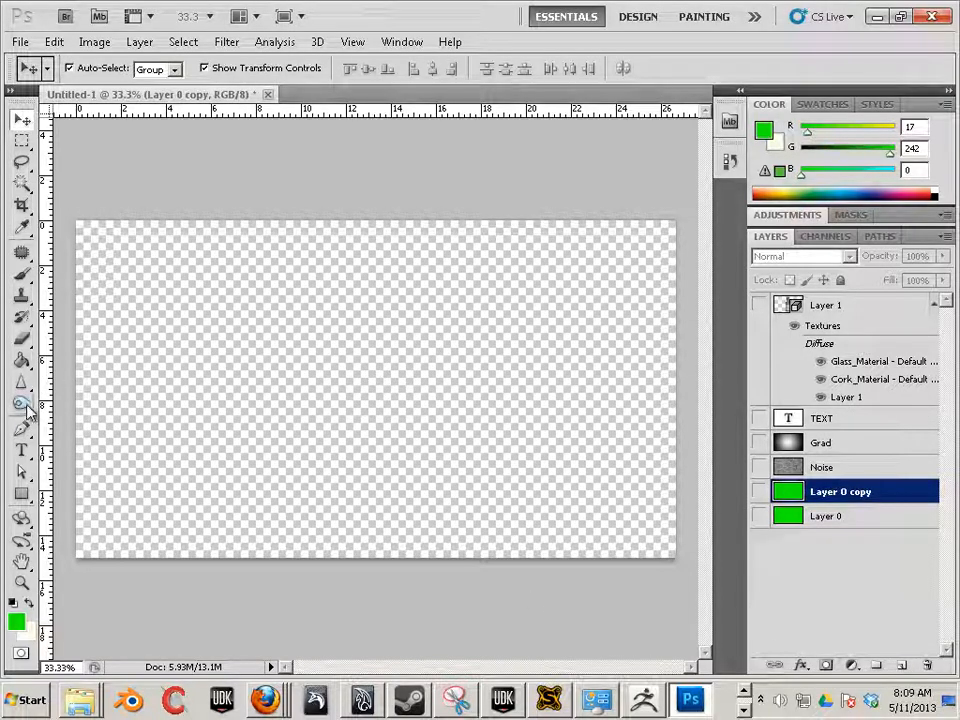
pyautogui.click(830, 421)
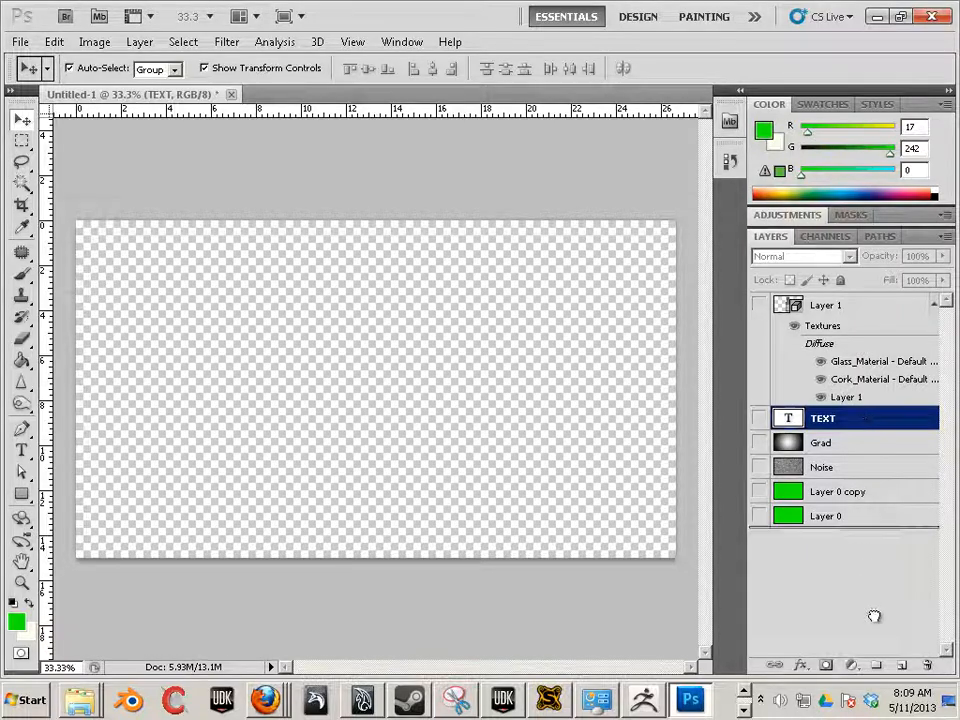
pyautogui.moveTo(903, 664); pyautogui.dragTo(903, 664)
pyautogui.moveTo(851, 422); pyautogui.dragTo(836, 488)
# - Show the duplicated TEXT layer with the green copy hidden and change its text color to black (#000000)
pyautogui.click(759, 492)
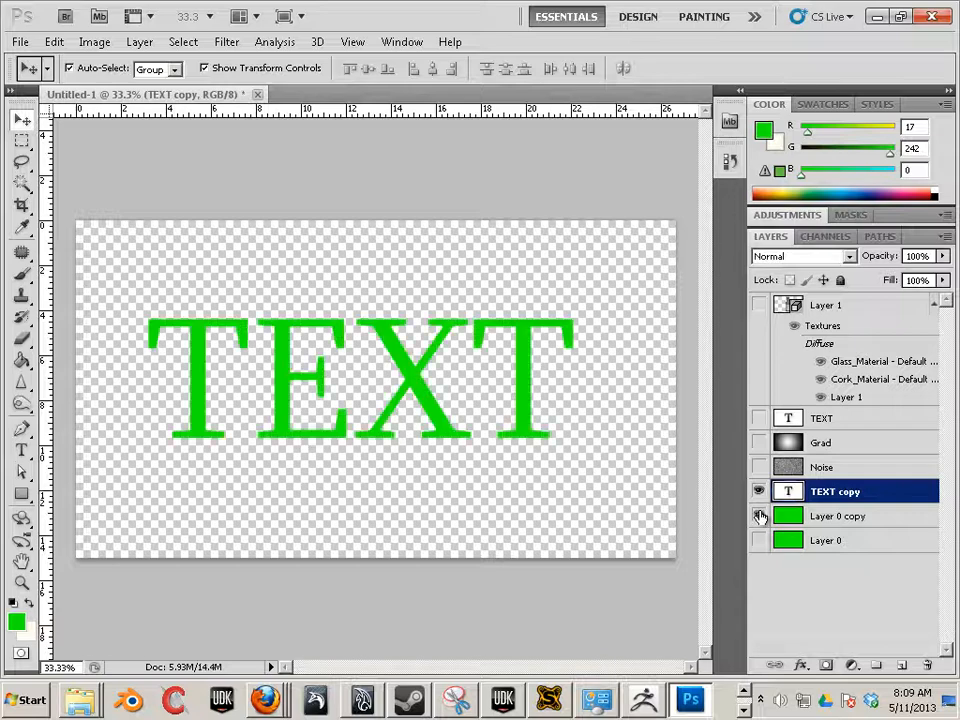
pyautogui.click(759, 516)
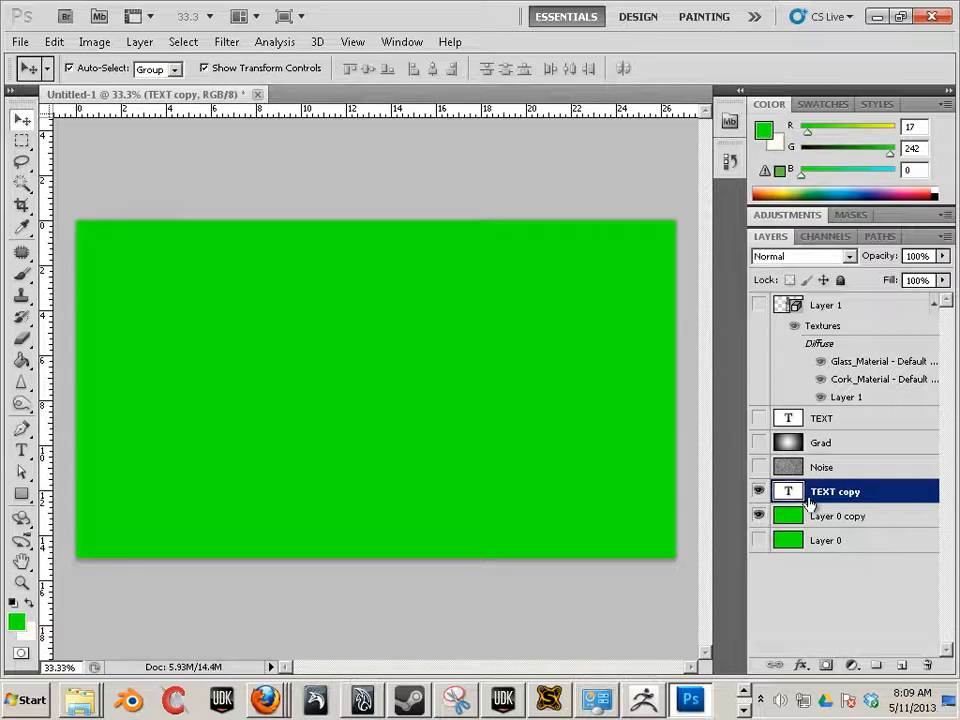
pyautogui.click(759, 516)
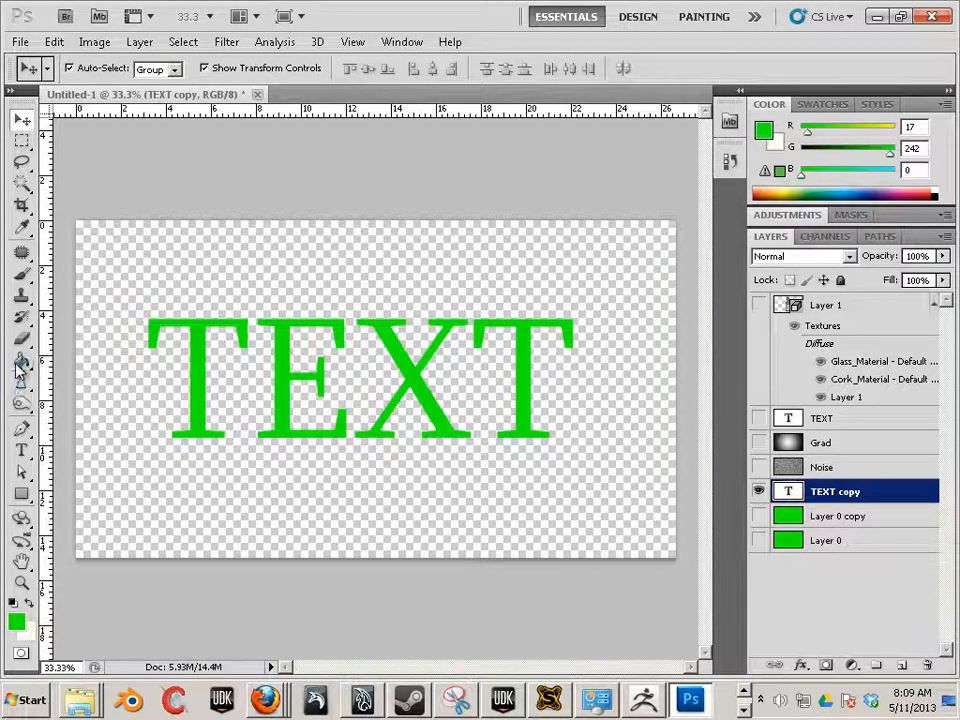
pyautogui.click(21, 451)
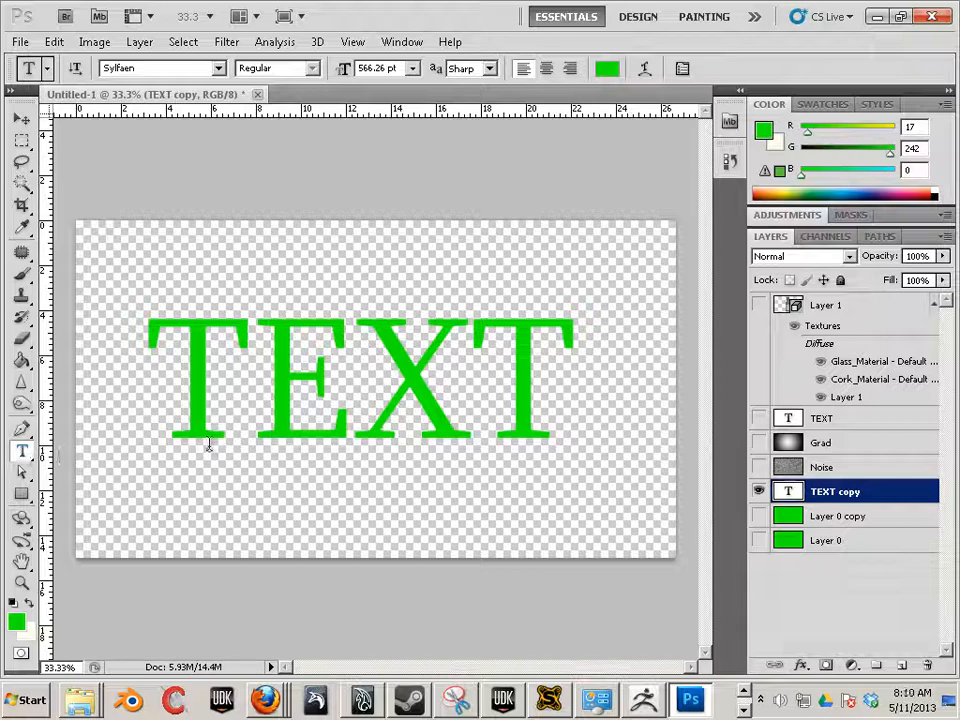
pyautogui.click(523, 426)
pyautogui.hotkey('ctrl', 'a')
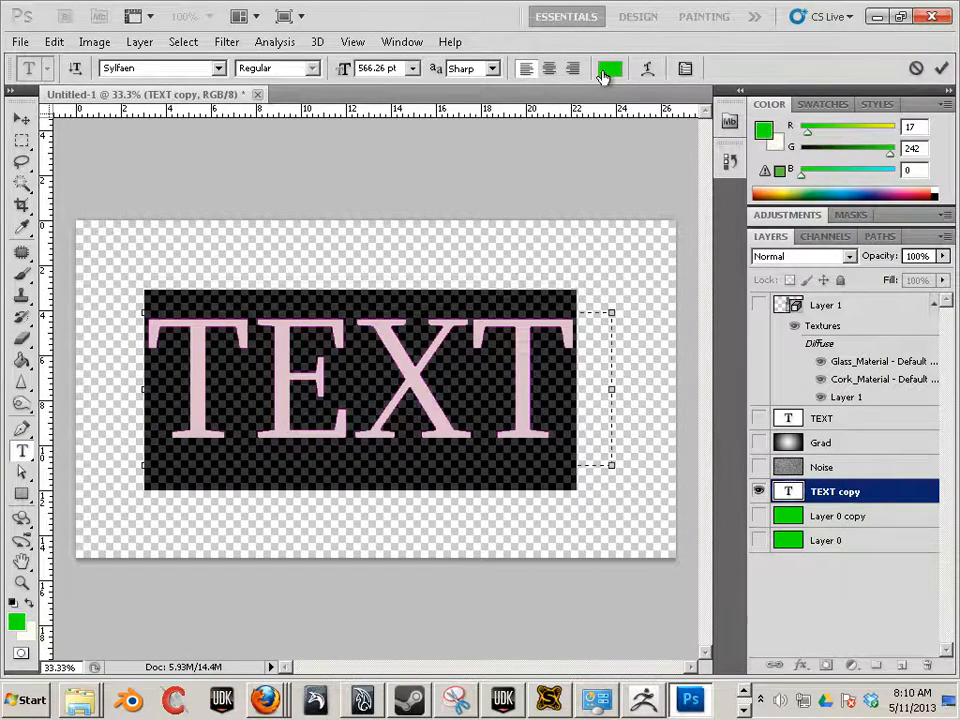
pyautogui.click(605, 74)
pyautogui.moveTo(364, 306); pyautogui.dragTo(237, 403)
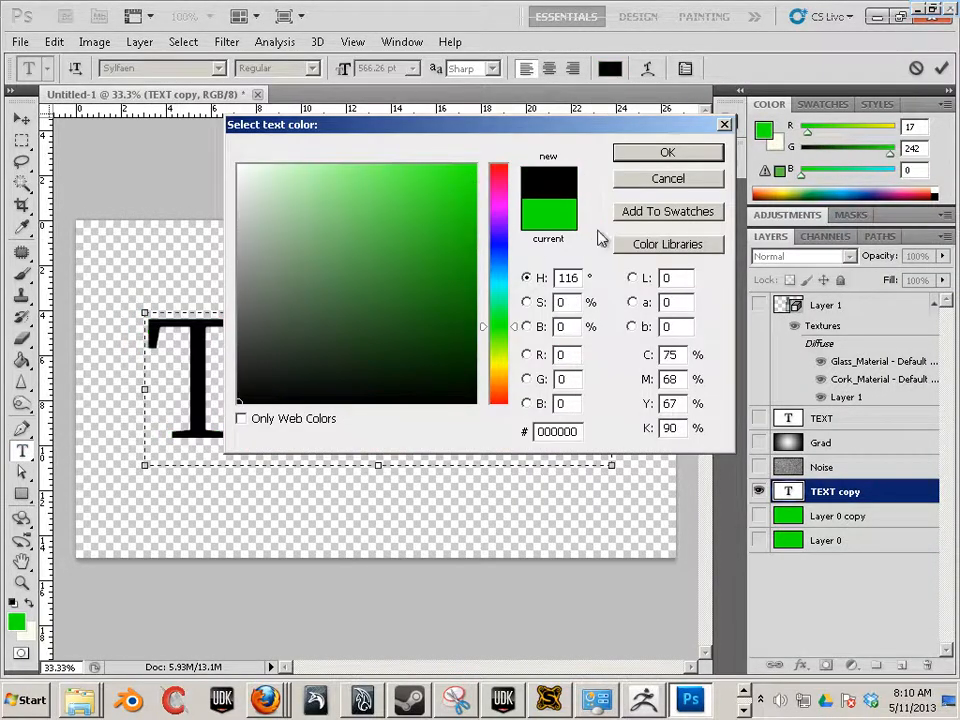
pyautogui.click(667, 152)
pyautogui.click(21, 119)
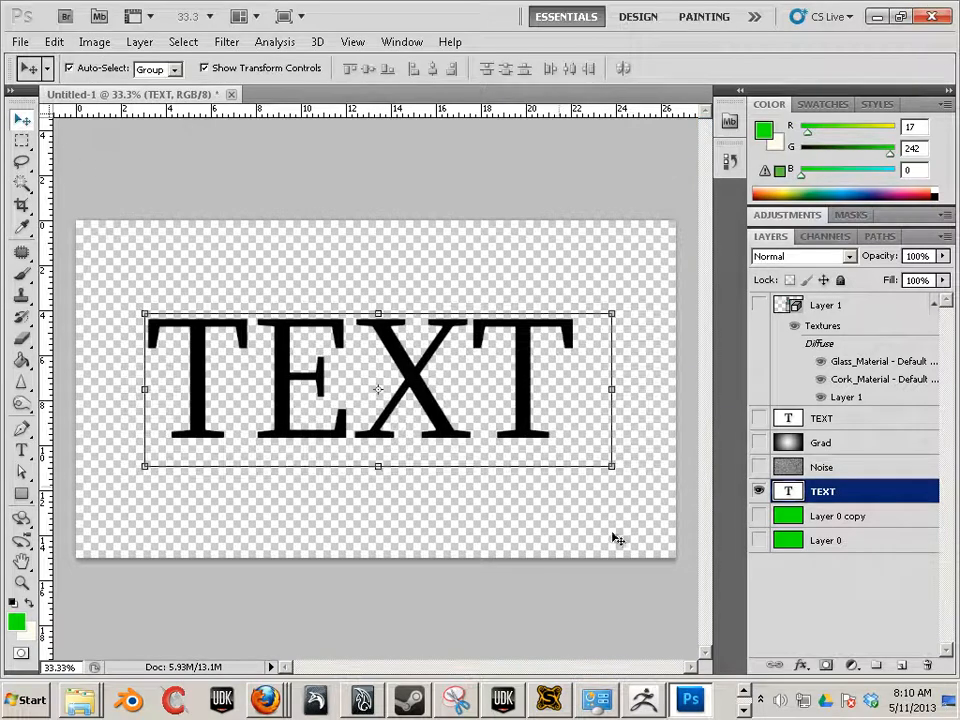
# - Show Layer 0 copy and merge the black TEXT layer down into it
pyautogui.click(759, 516)
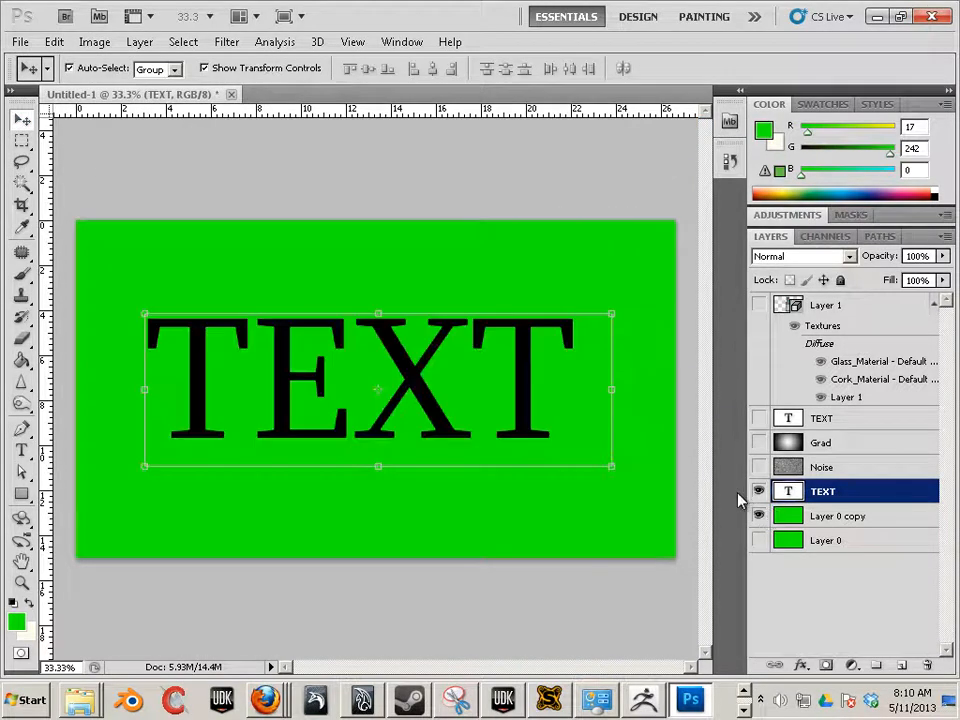
pyautogui.press('Delete')
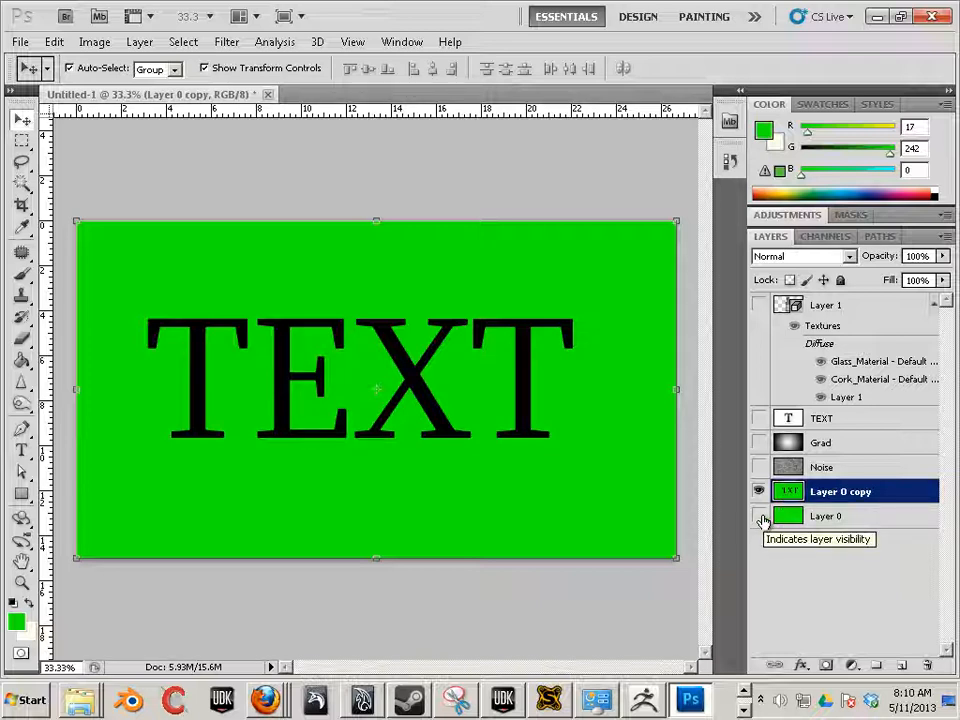
# - Make the Noise, Grad, TEXT, wine bottle and Layer 0 layers visible
pyautogui.click(758, 467)
pyautogui.click(758, 442)
pyautogui.click(758, 418)
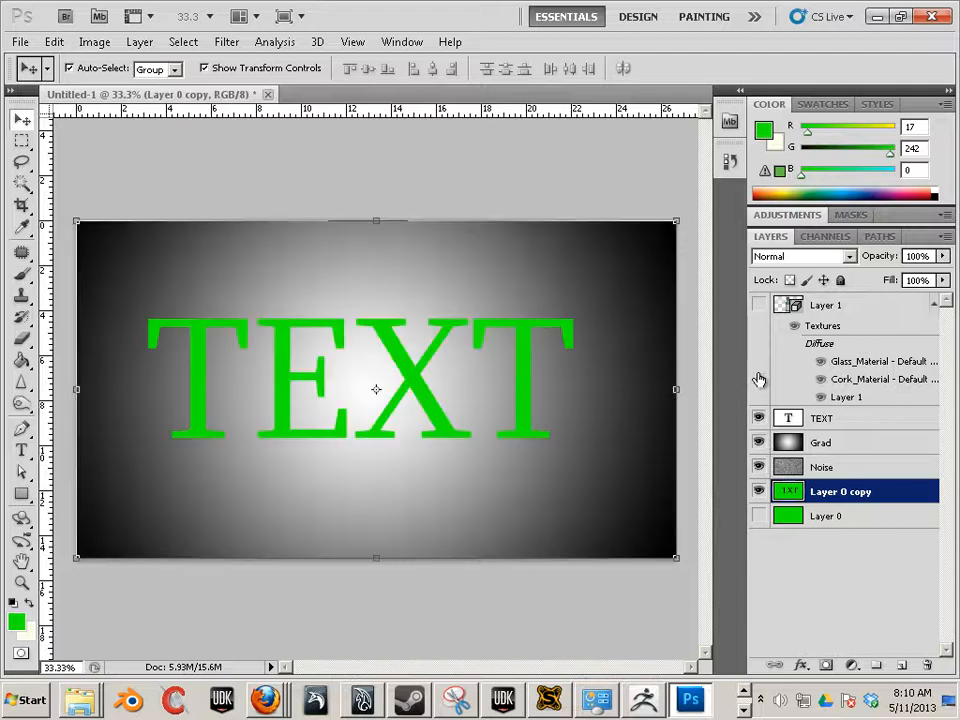
pyautogui.click(758, 305)
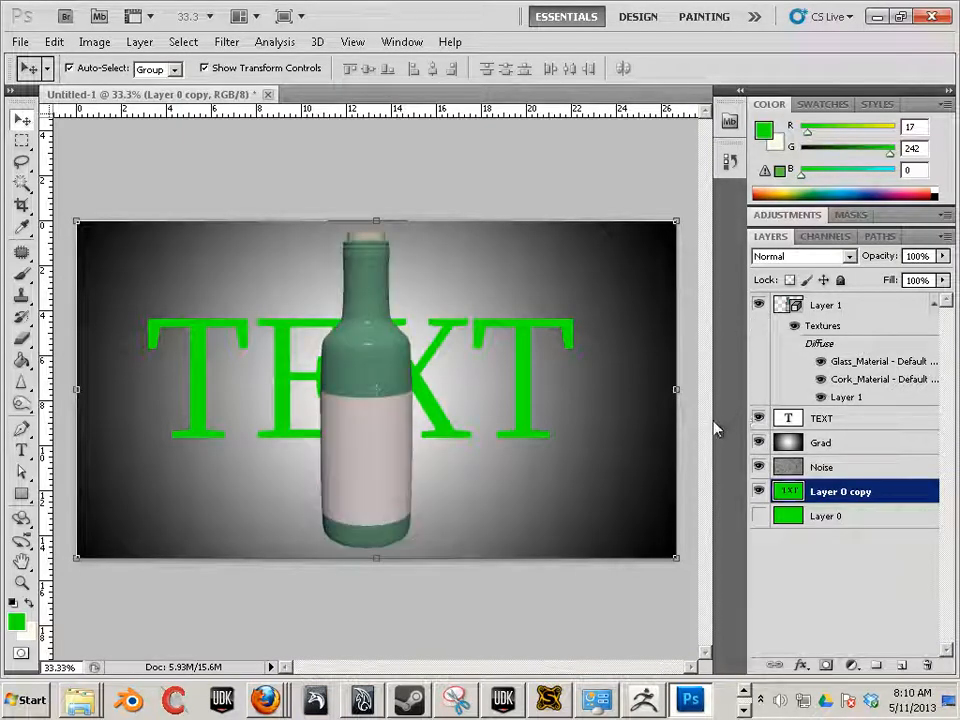
pyautogui.click(757, 517)
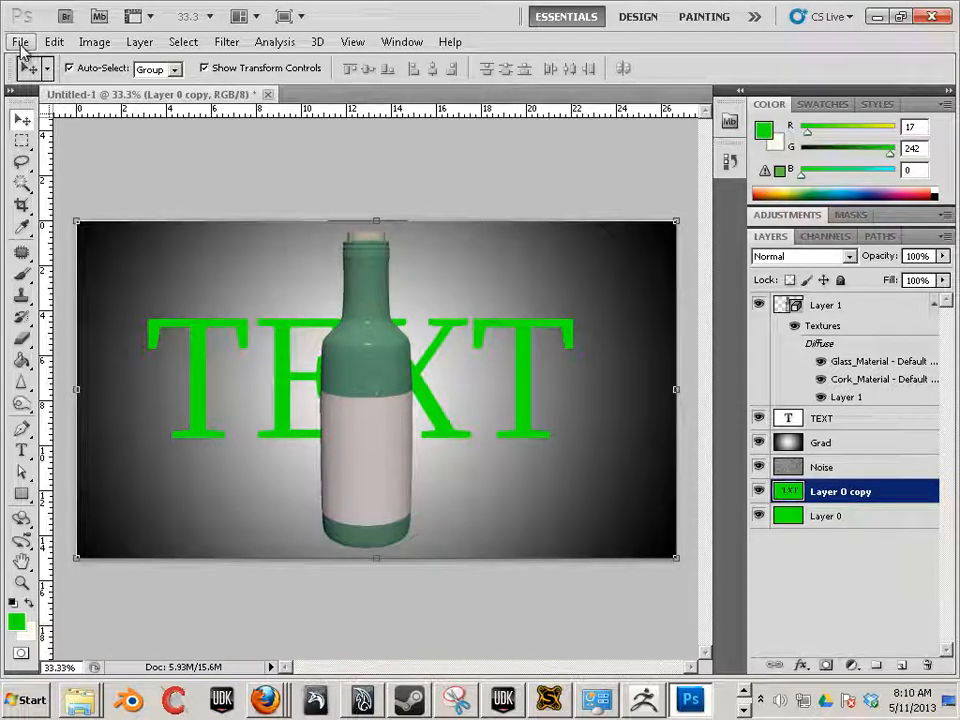
# - Rename Layer 0 as Back and Layer 0 copy as Rastered
pyautogui.click(831, 518)
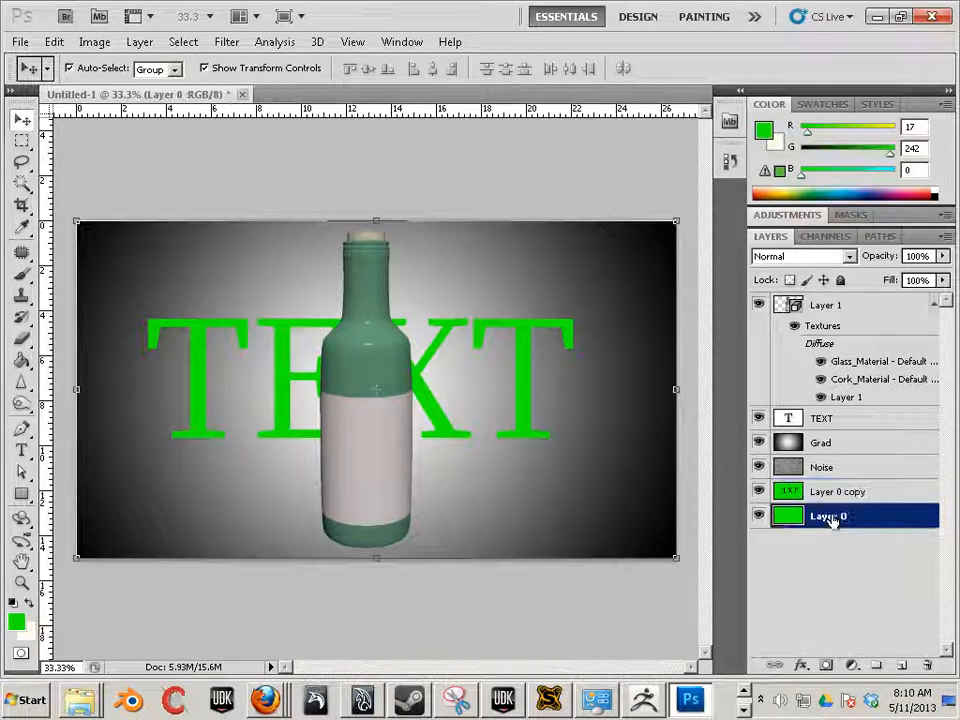
pyautogui.doubleClick(830, 517)
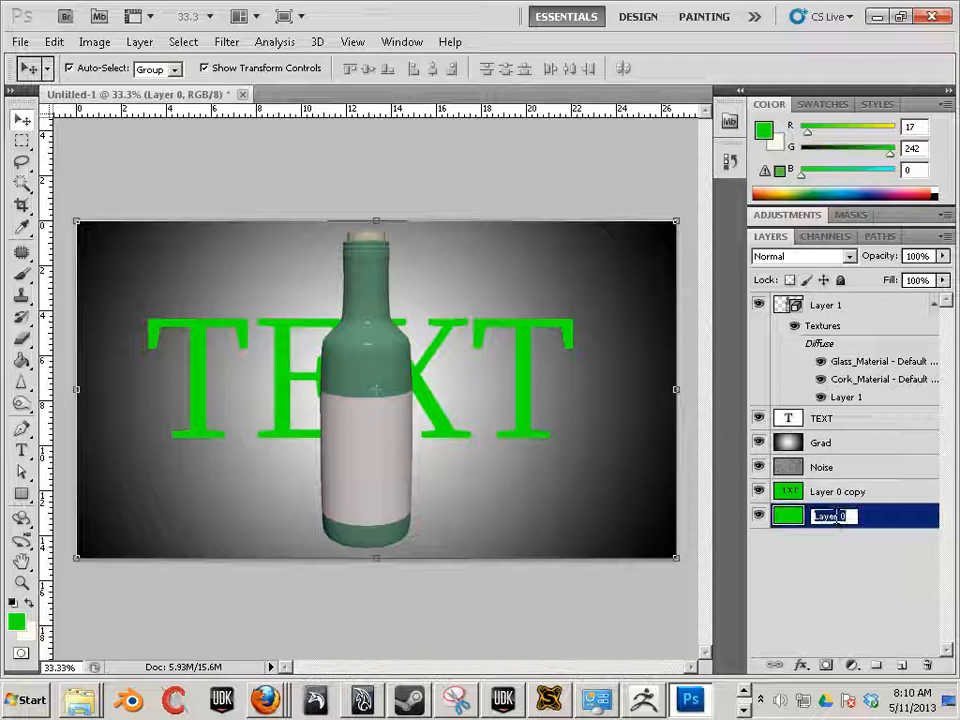
pyautogui.write('Back')
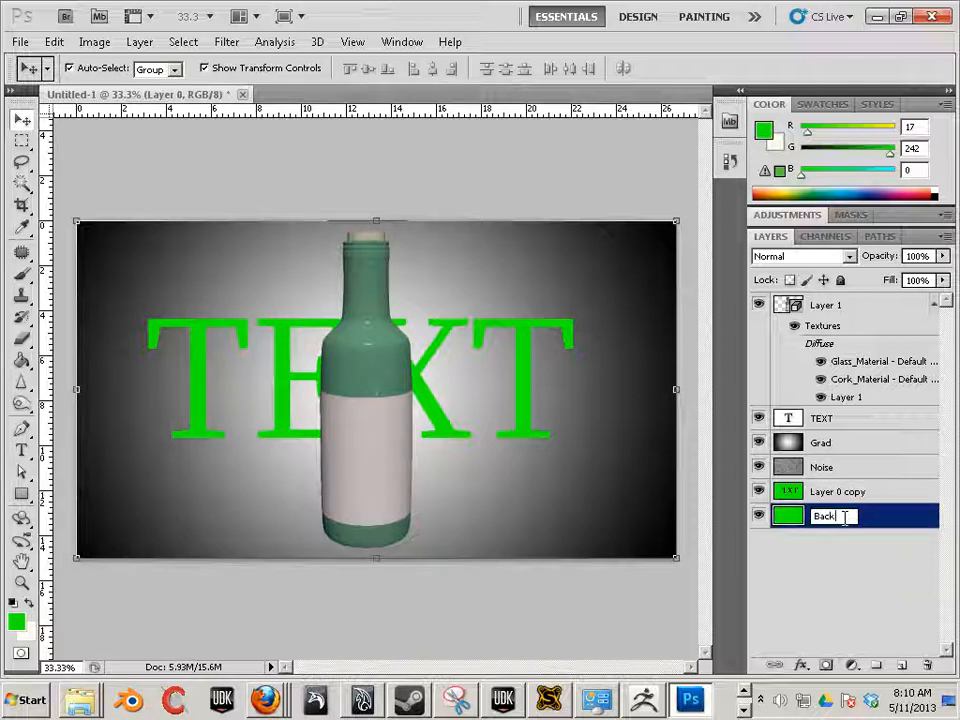
pyautogui.press('Return')
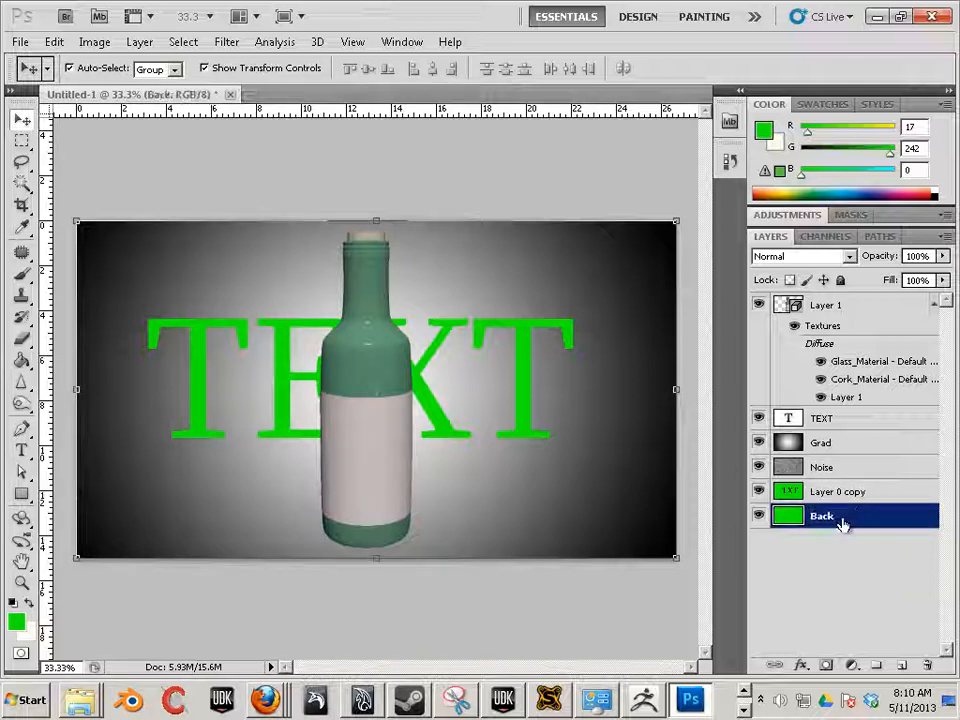
pyautogui.click(843, 497)
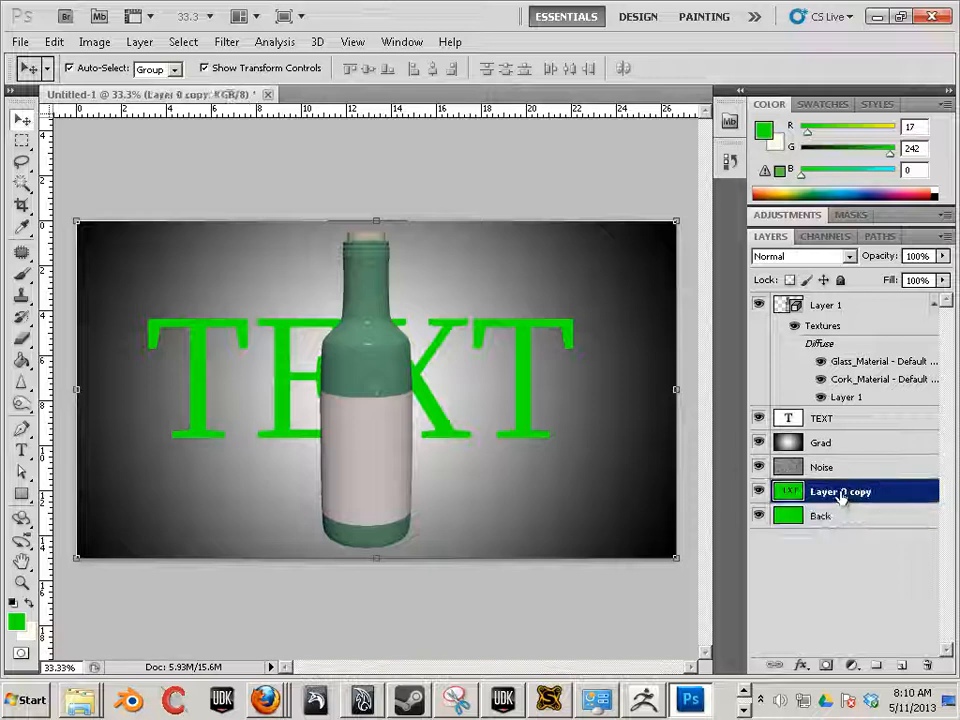
pyautogui.doubleClick(843, 492)
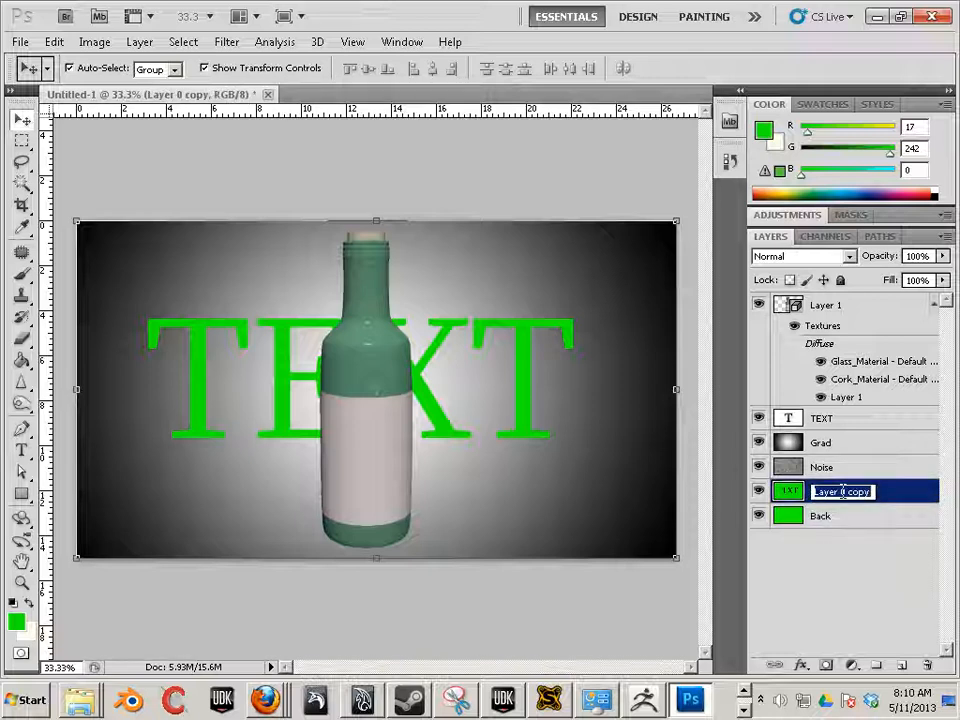
pyautogui.write('Rastered')
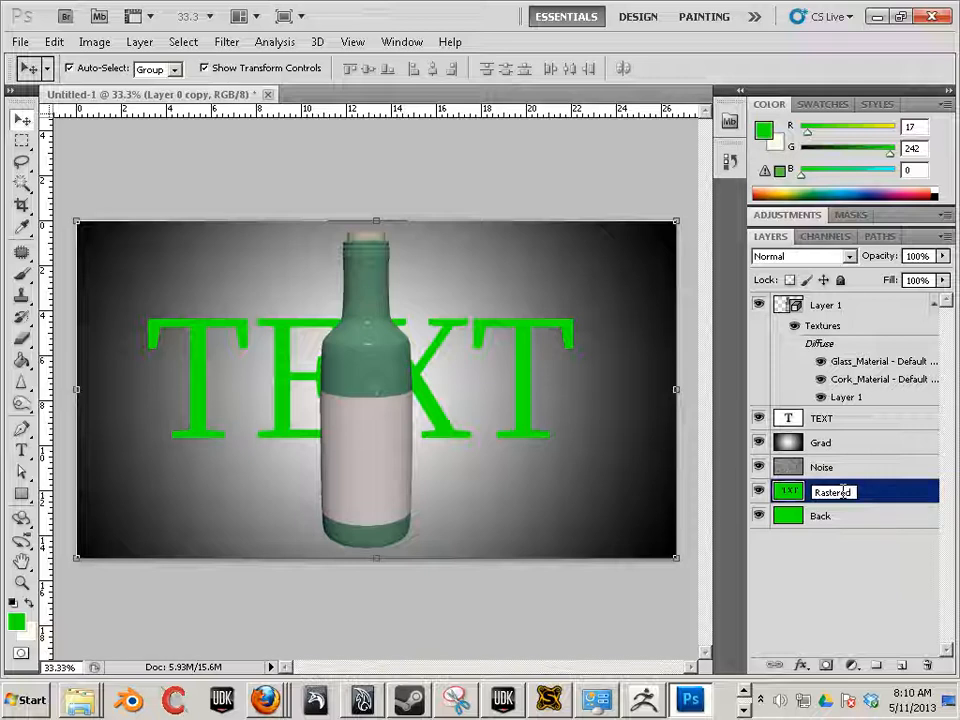
pyautogui.press('Return')
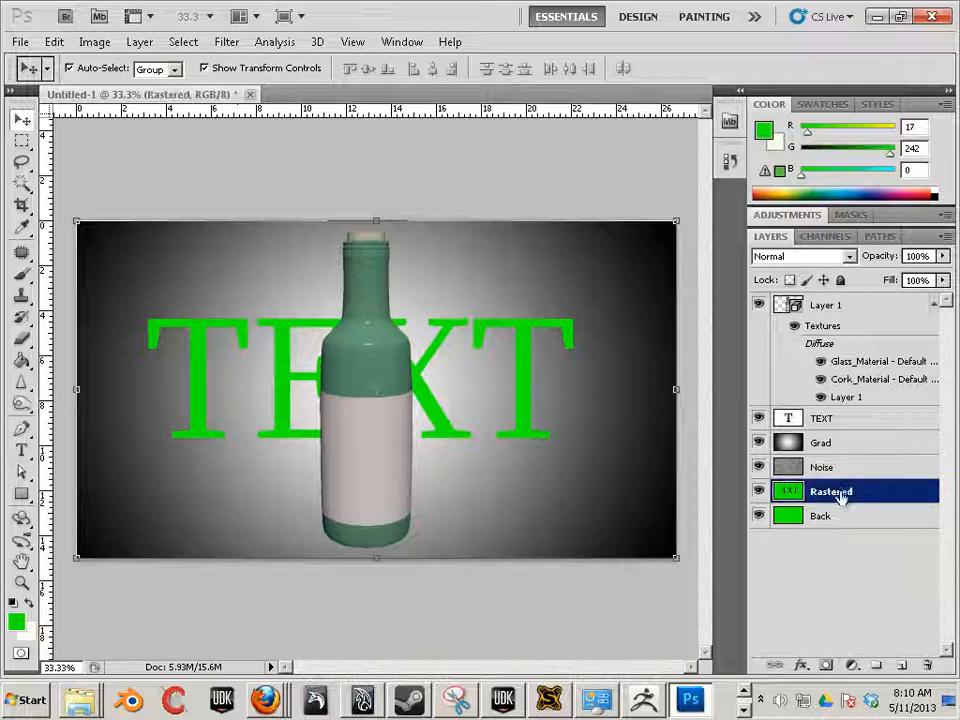
# - Rename the wine bottle layer, Layer 1, as 3D Wine
pyautogui.click(831, 308)
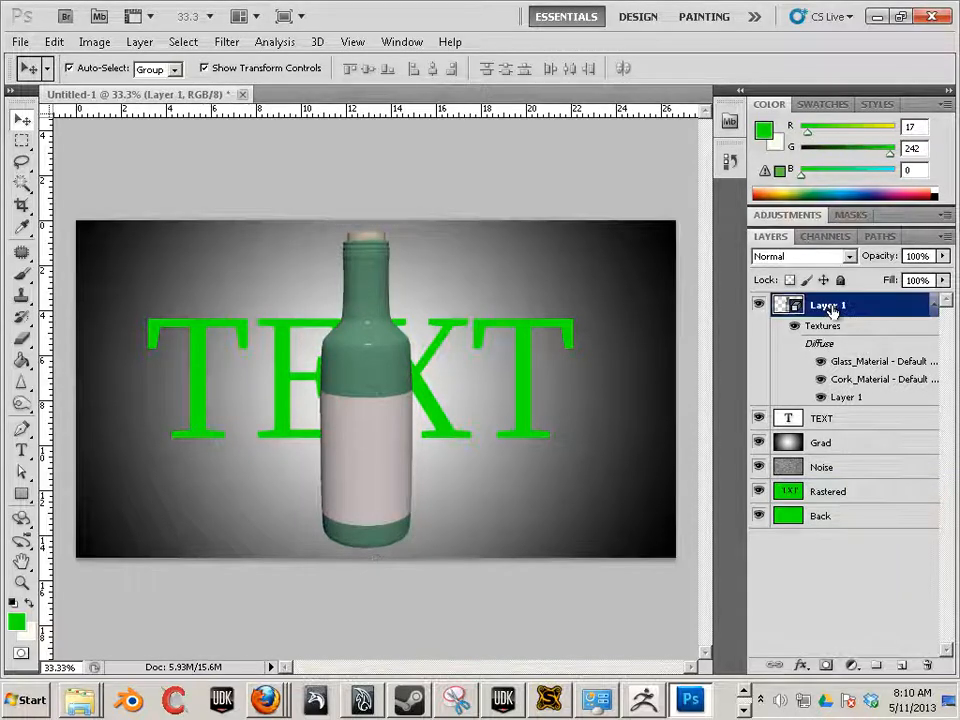
pyautogui.doubleClick(831, 308)
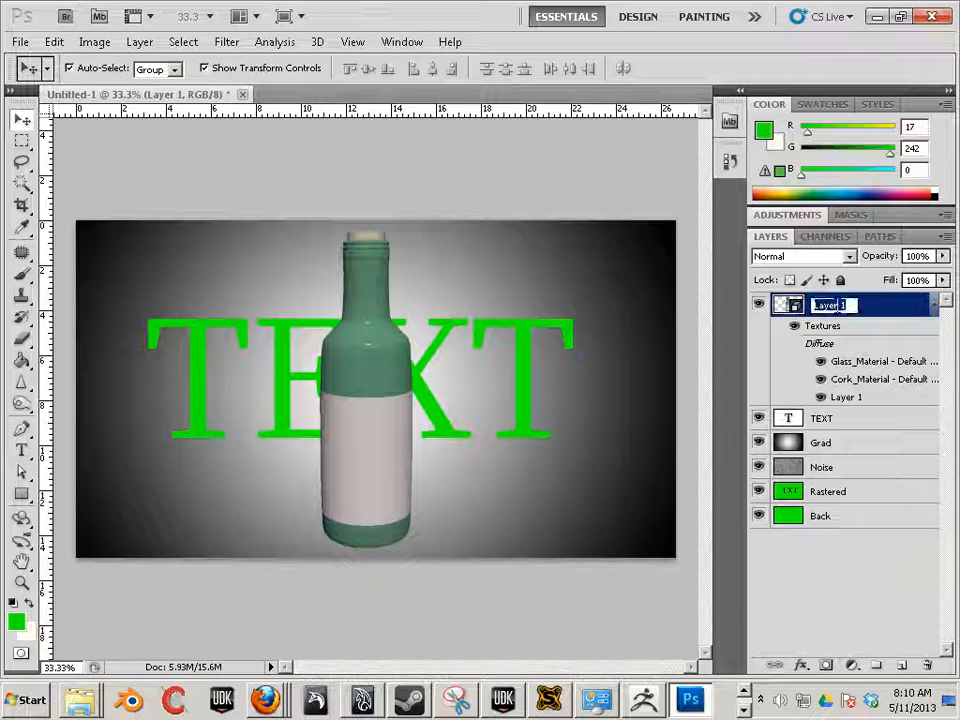
pyautogui.write('3D Wine')
pyautogui.press('Return')
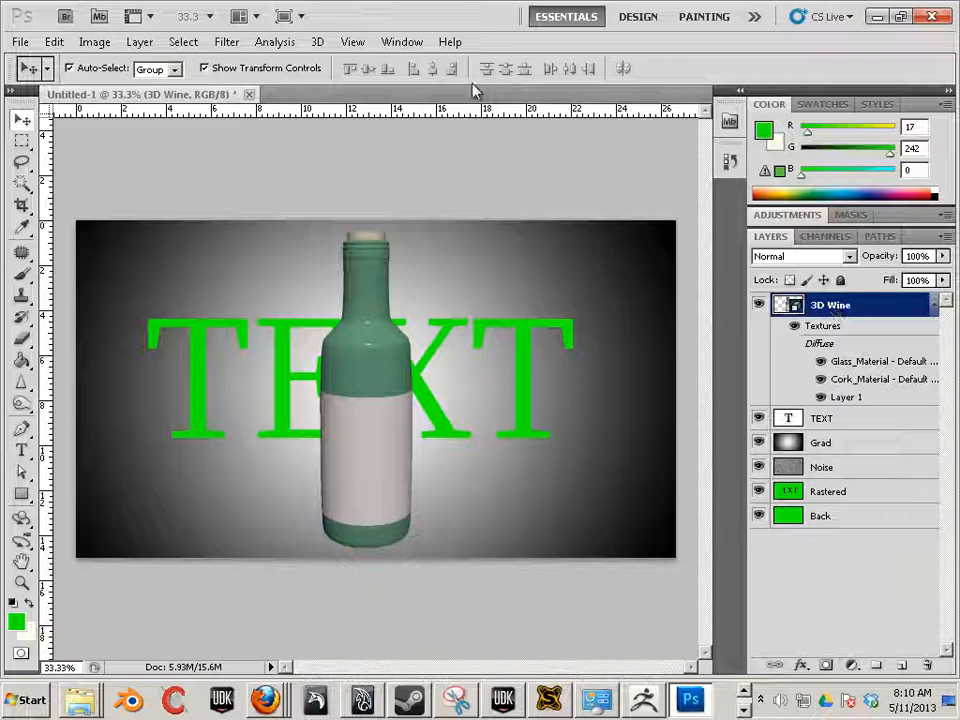
# - Save the document as a layered Photoshop file named combo in AE_Examples with Maximize Compatibility on
pyautogui.click(20, 41)
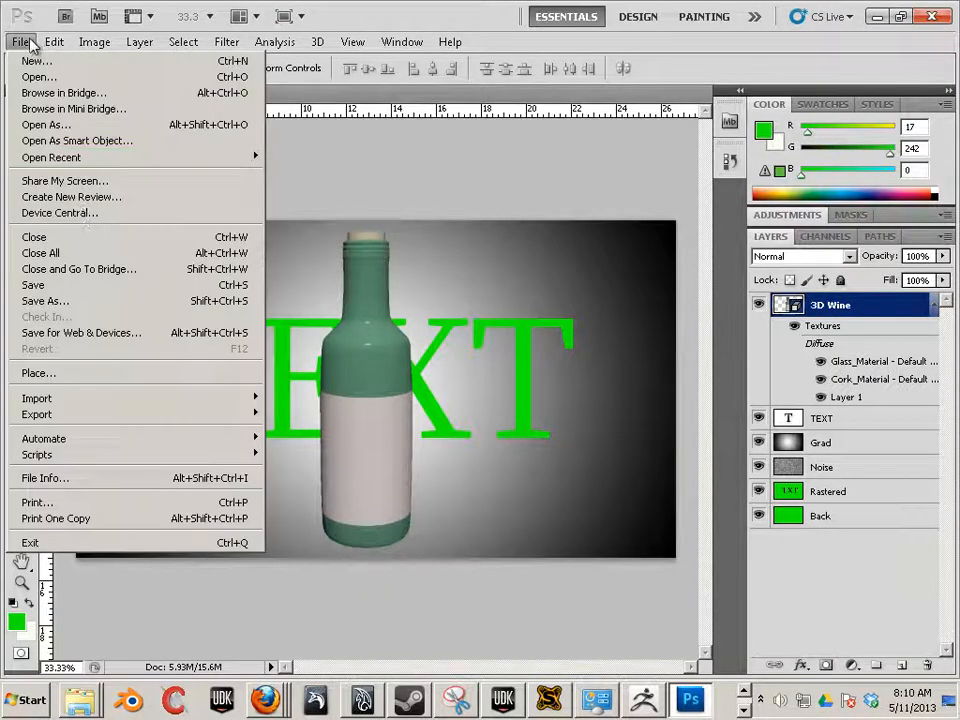
pyautogui.click(103, 300)
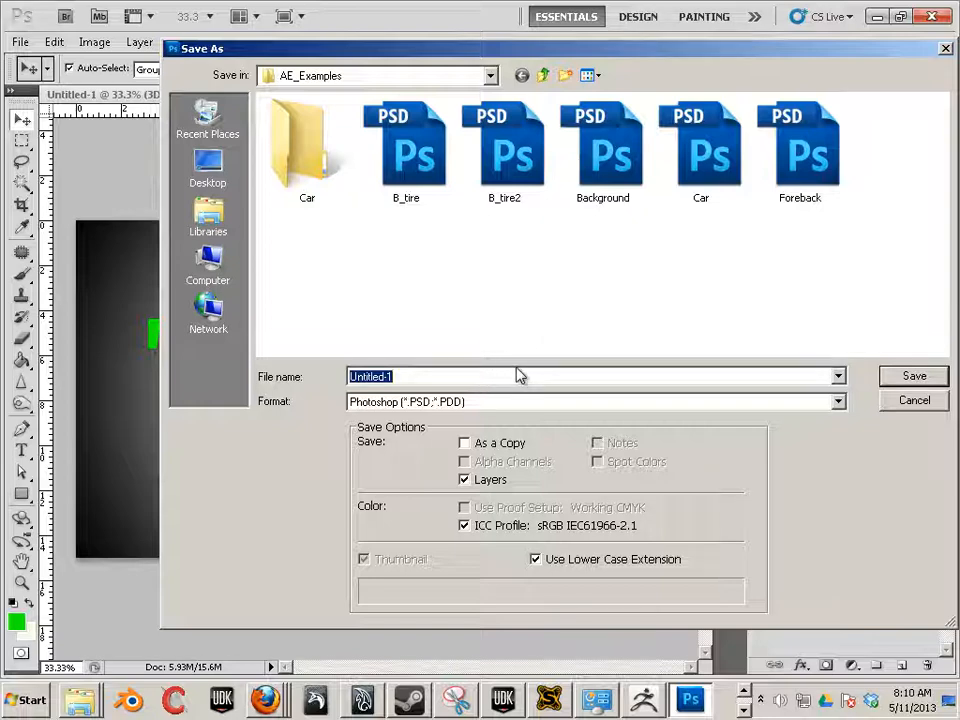
pyautogui.write('combo')
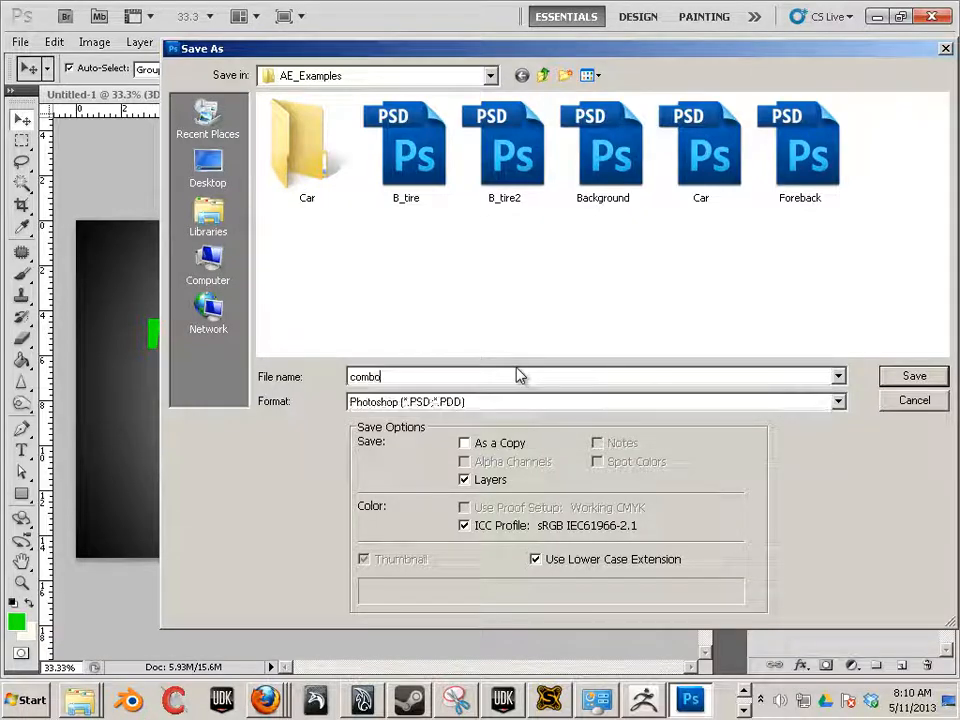
pyautogui.press('Return')
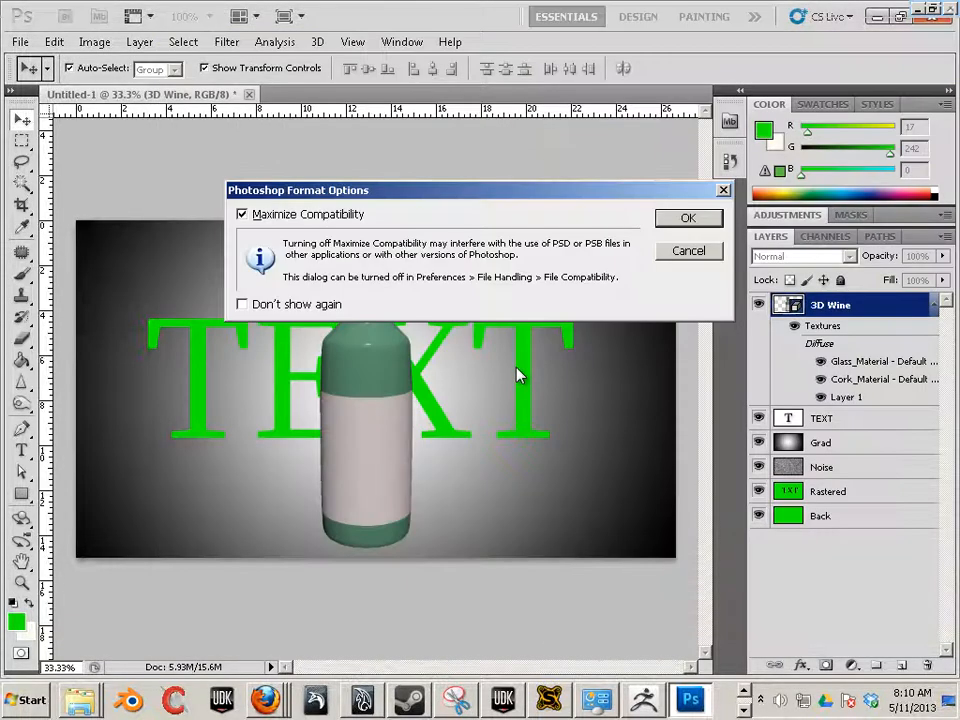
pyautogui.click(689, 218)
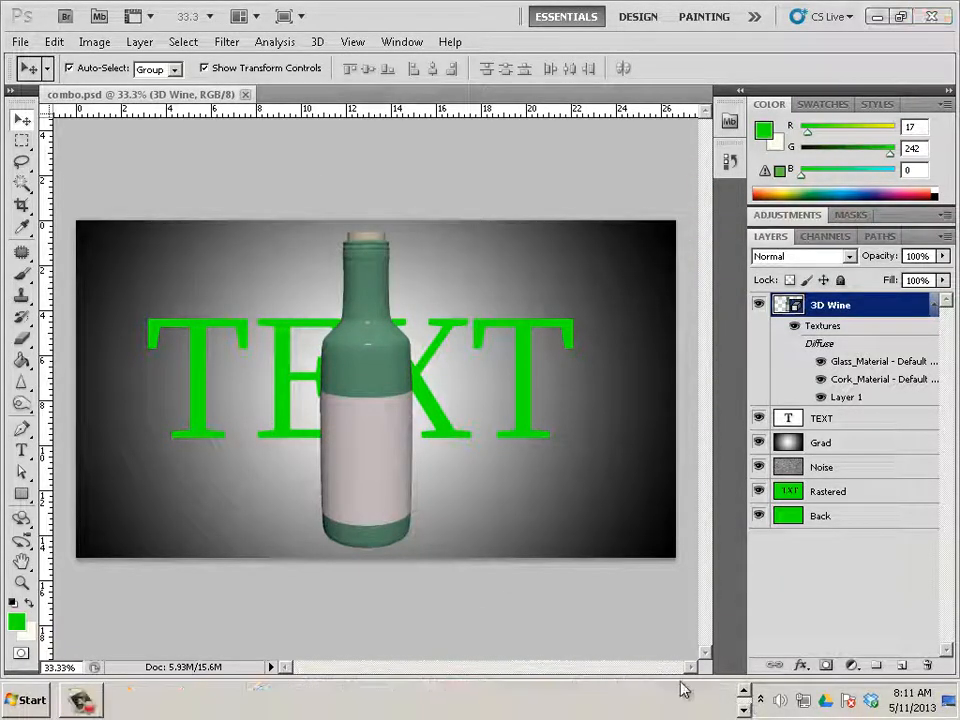
# - Launch Adobe After Effects CS5.5 and dismiss its welcome screen
pyautogui.click(30, 699)
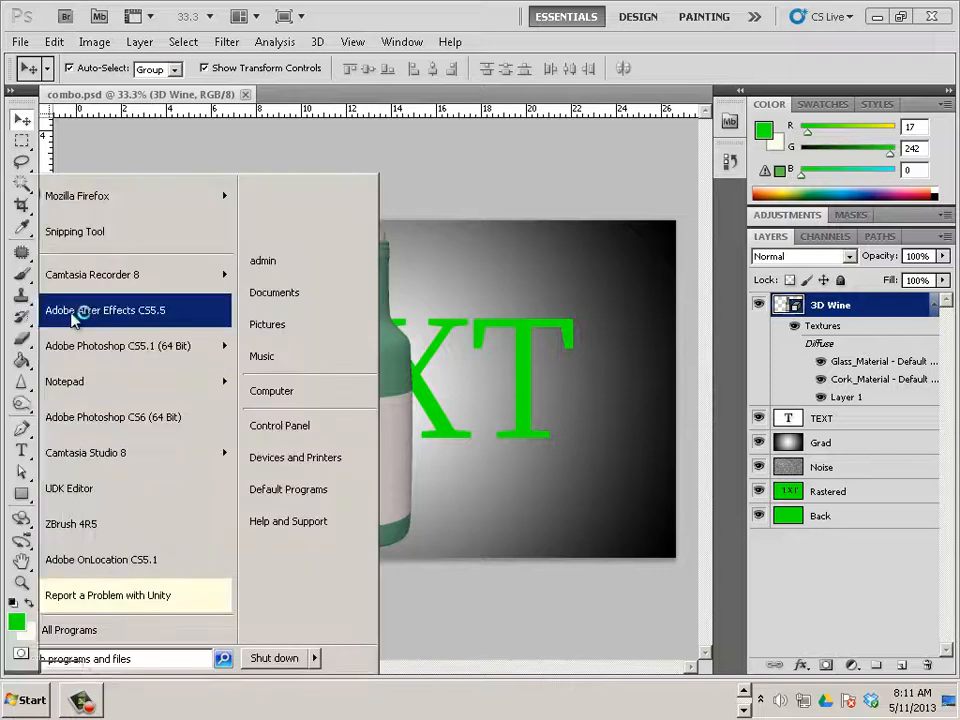
pyautogui.click(100, 310)
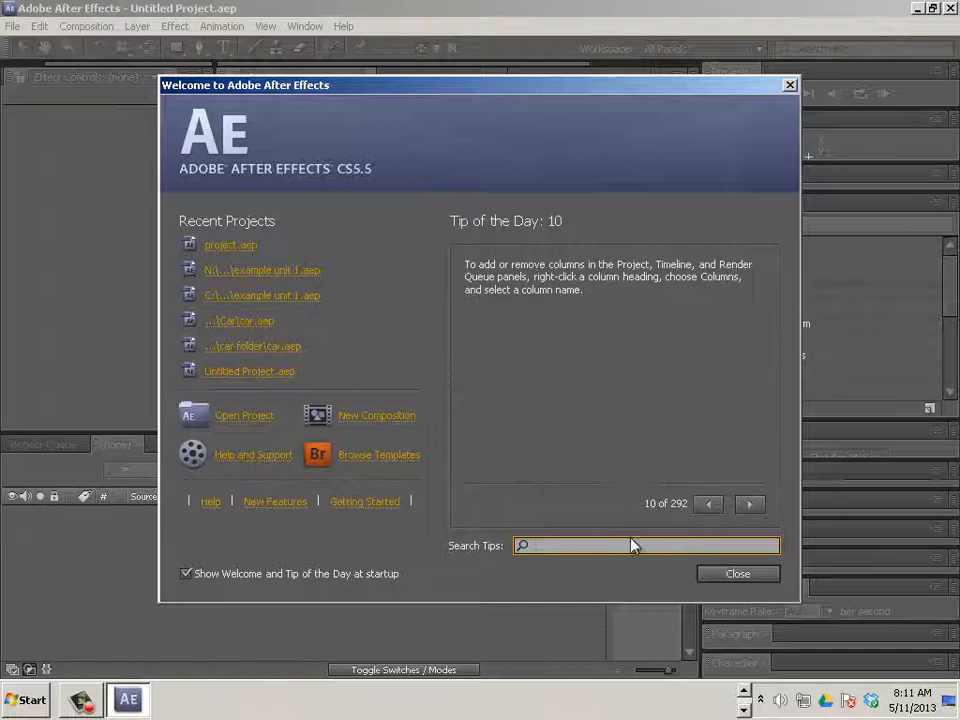
pyautogui.click(756, 578)
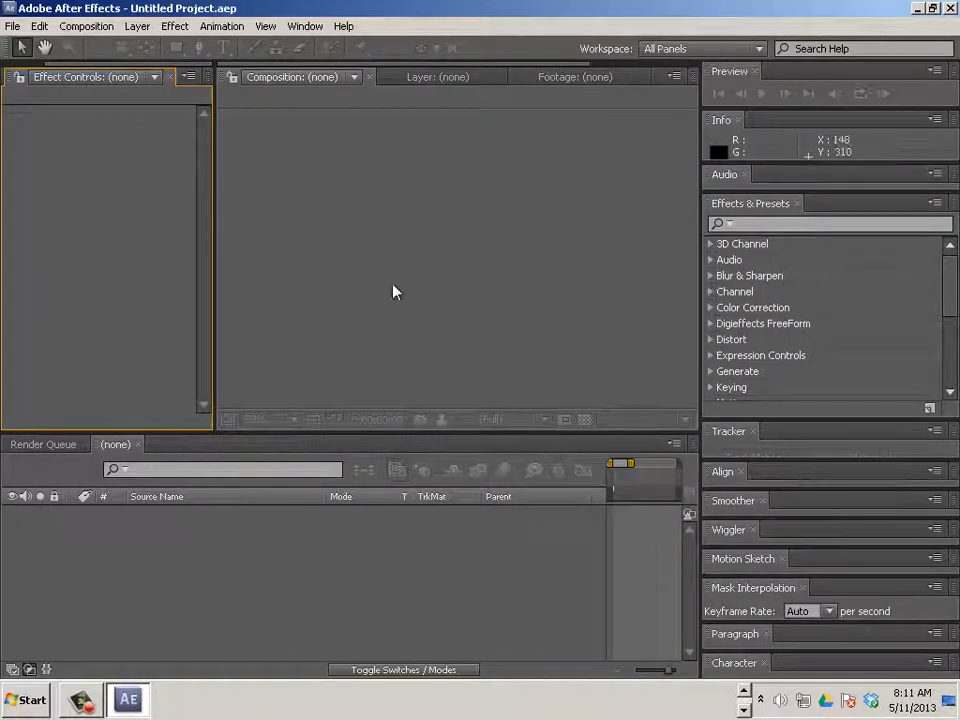
# - Import combo.psd as a Composition with Editable Layer Styles and Live Photoshop 3D off
pyautogui.click(13, 26)
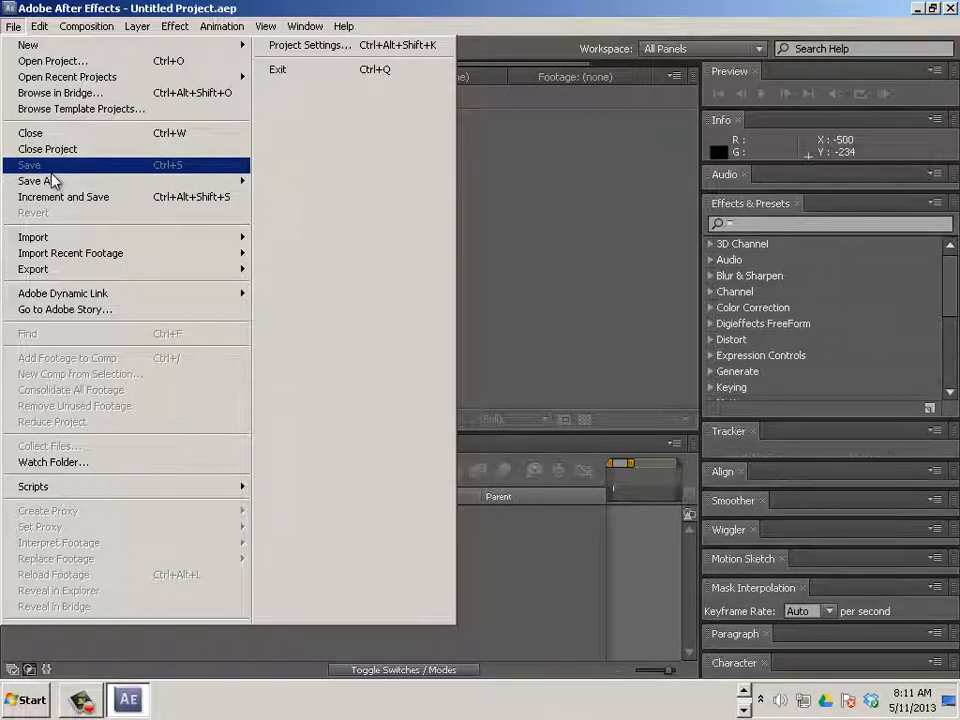
pyautogui.moveTo(78, 242)
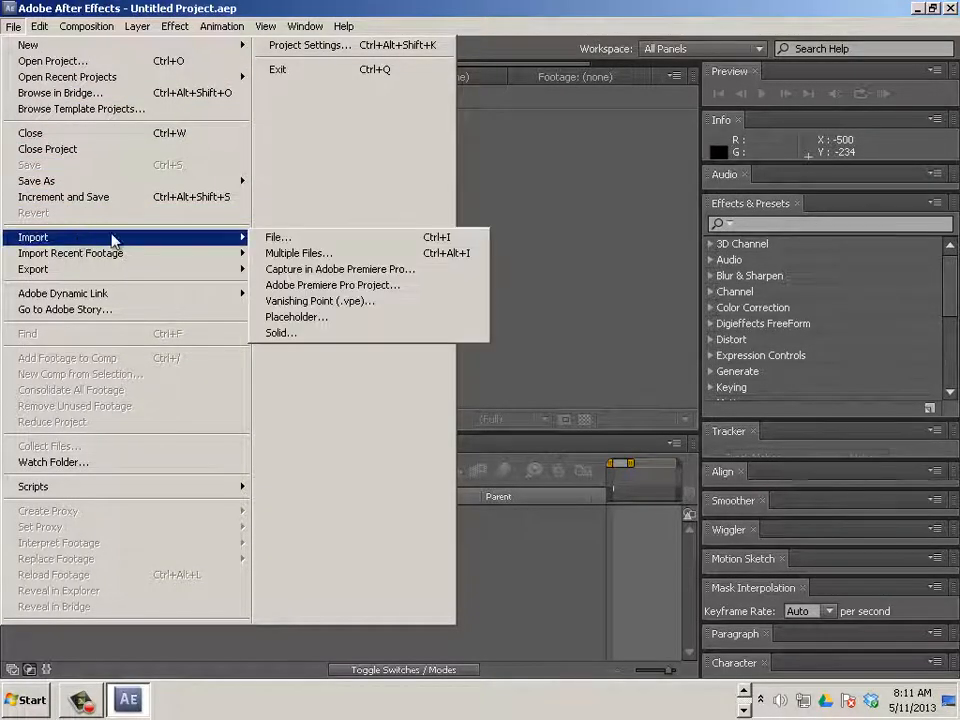
pyautogui.click(268, 240)
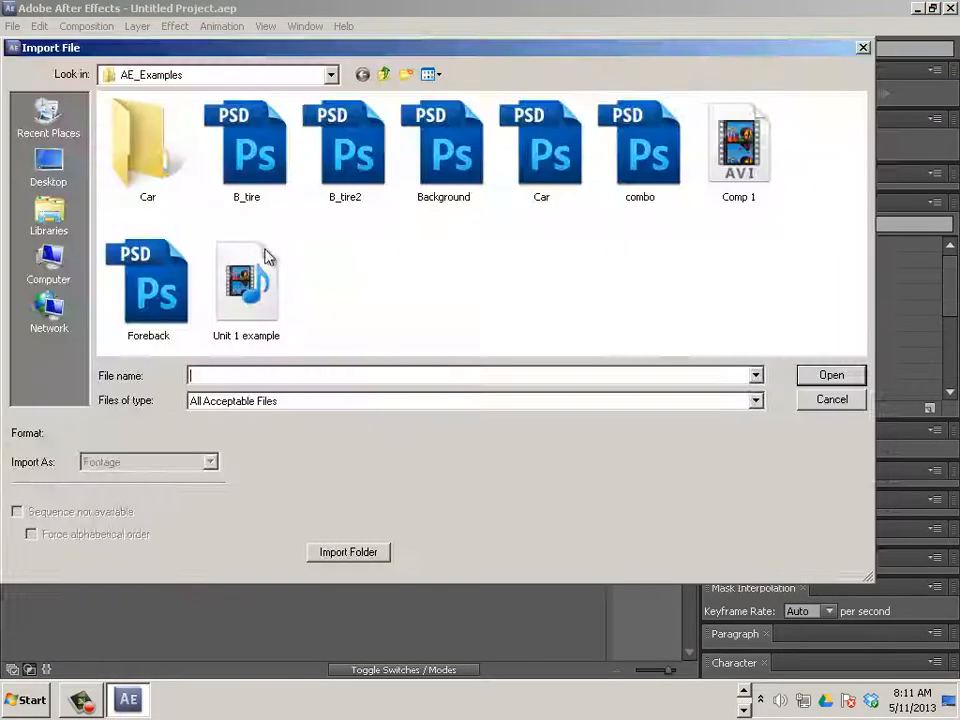
pyautogui.click(636, 160)
pyautogui.click(826, 377)
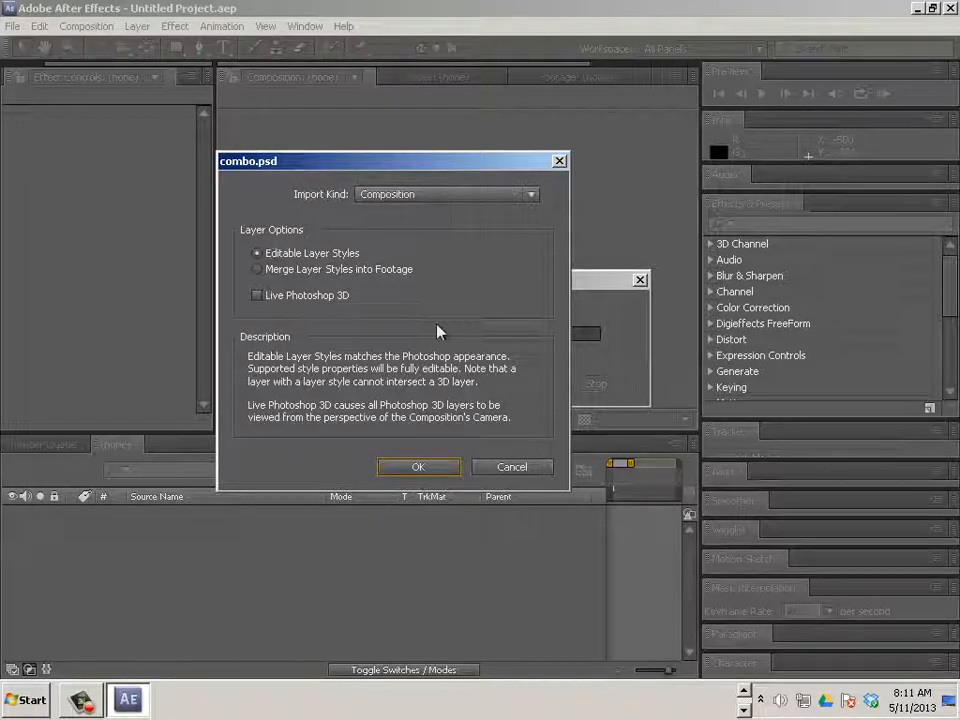
pyautogui.click(418, 462)
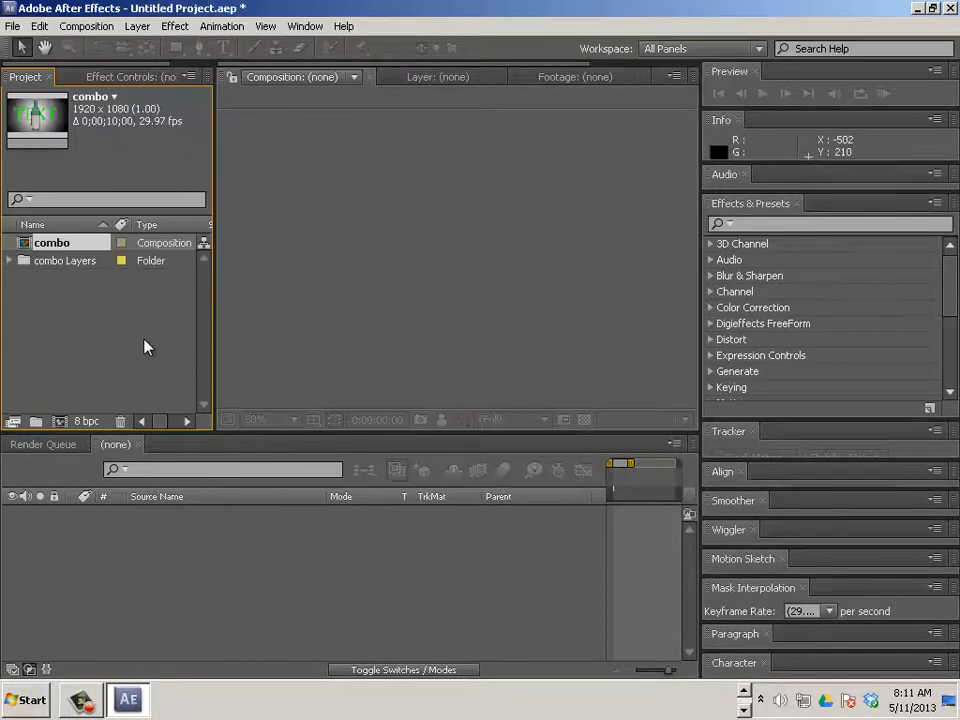
# - Open the combo composition and set its viewer magnification to Fit up to 100%
pyautogui.doubleClick(27, 245)
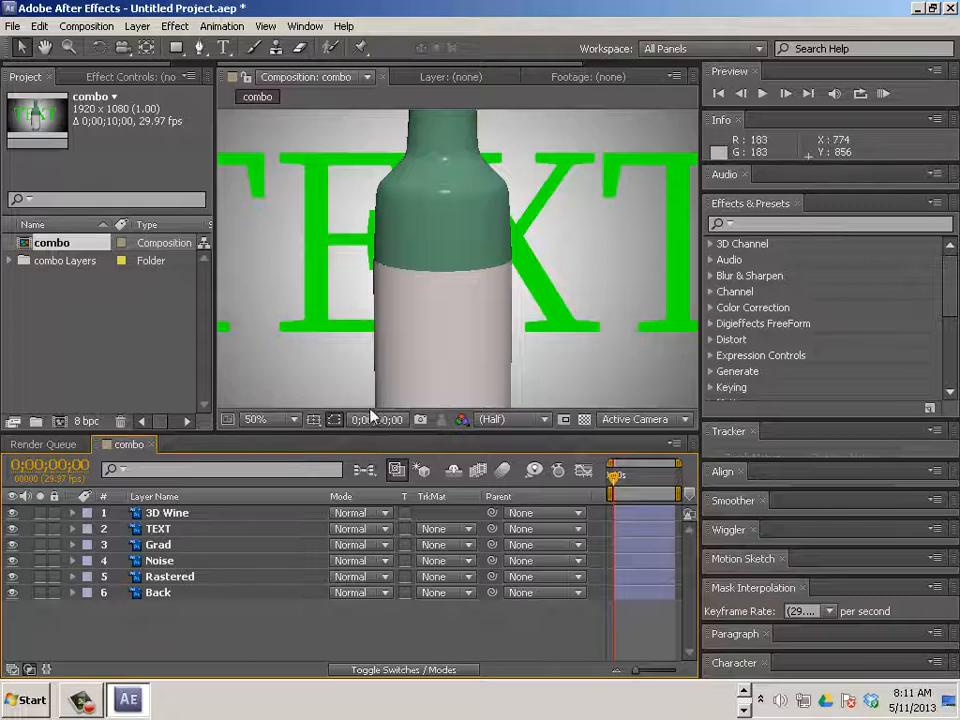
pyautogui.click(288, 420)
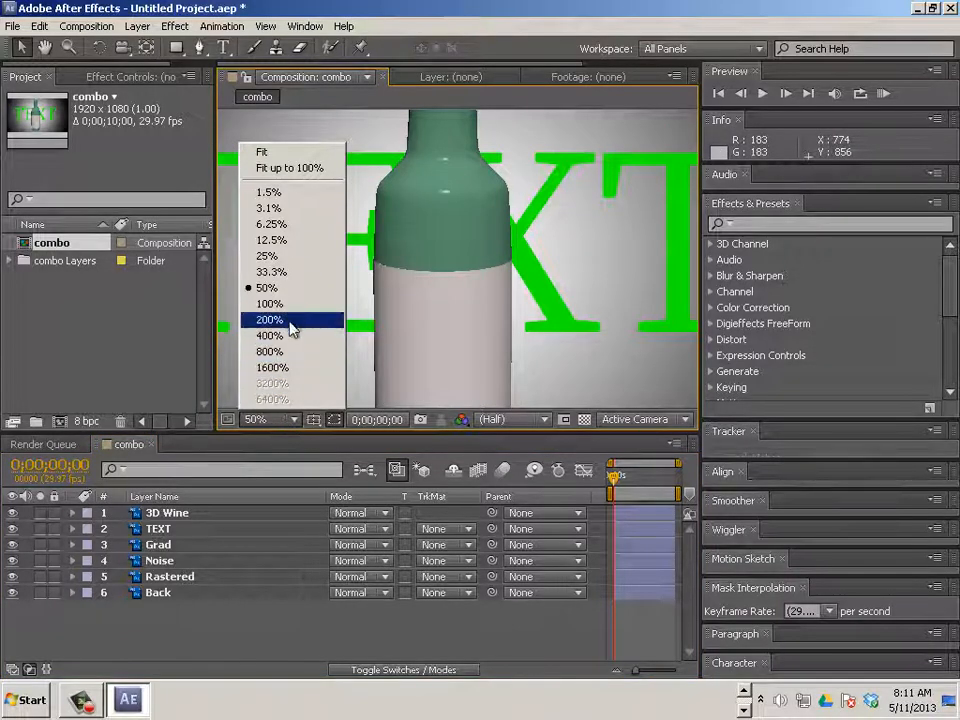
pyautogui.click(305, 170)
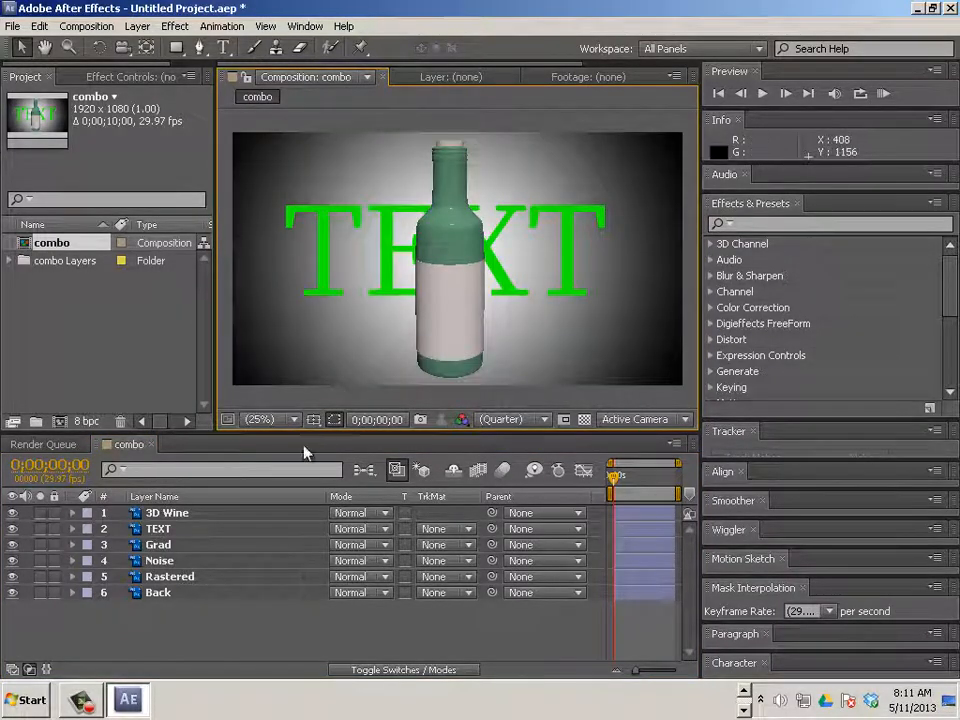
# - Hide the 3D Wine, TEXT, Grad, Noise, Rastered and Back layers of the combo composition one after another
pyautogui.click(12, 512)
pyautogui.click(12, 528)
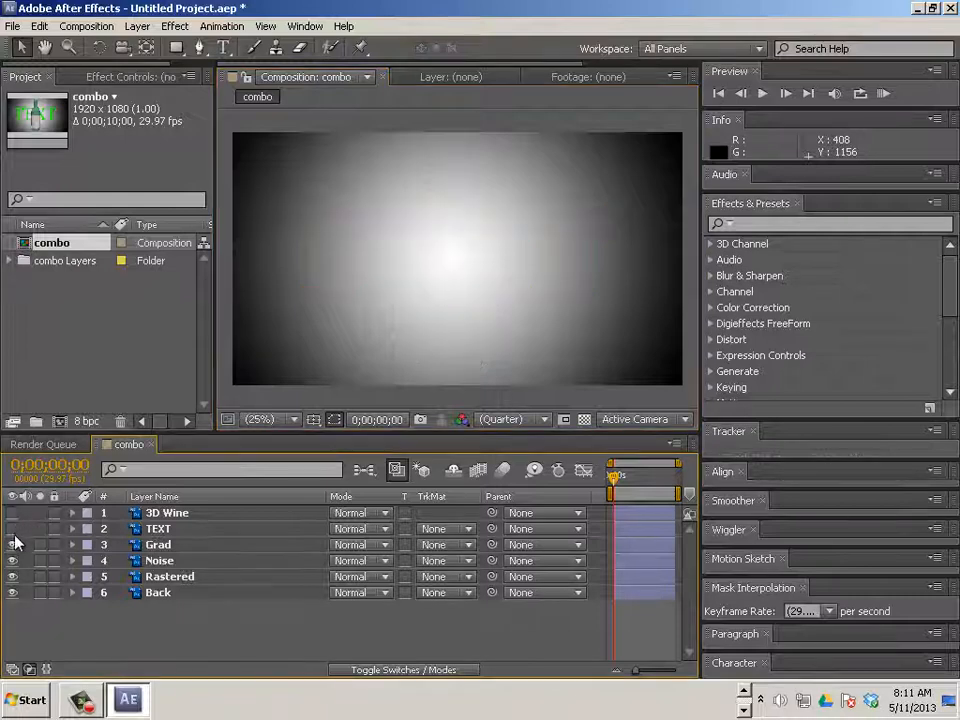
pyautogui.click(12, 528)
pyautogui.click(12, 544)
pyautogui.click(12, 528)
pyautogui.click(12, 560)
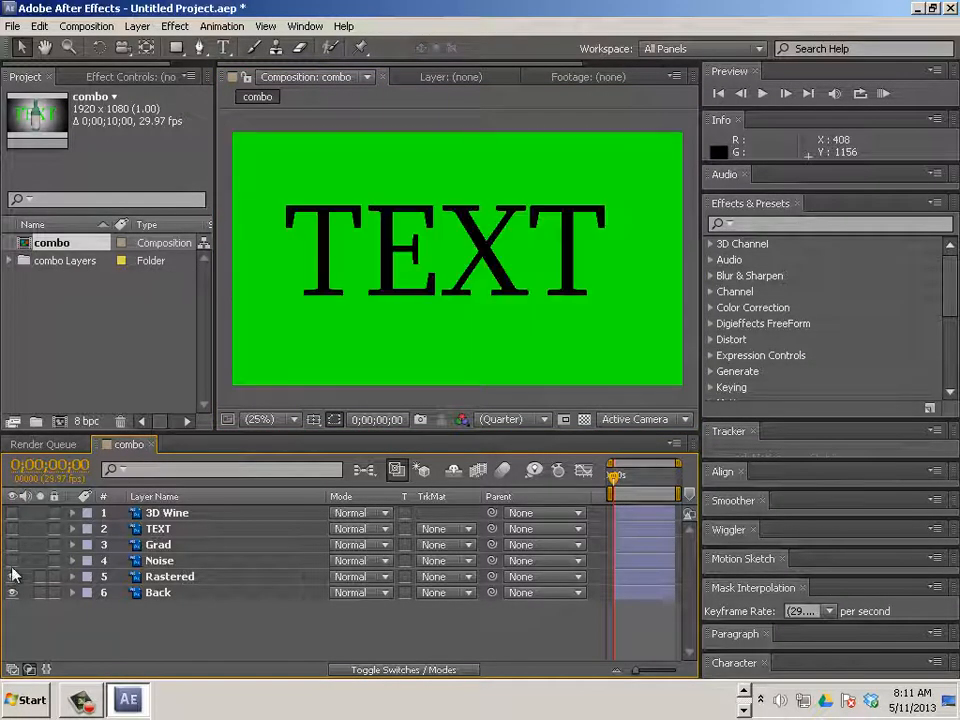
pyautogui.click(12, 576)
pyautogui.click(12, 592)
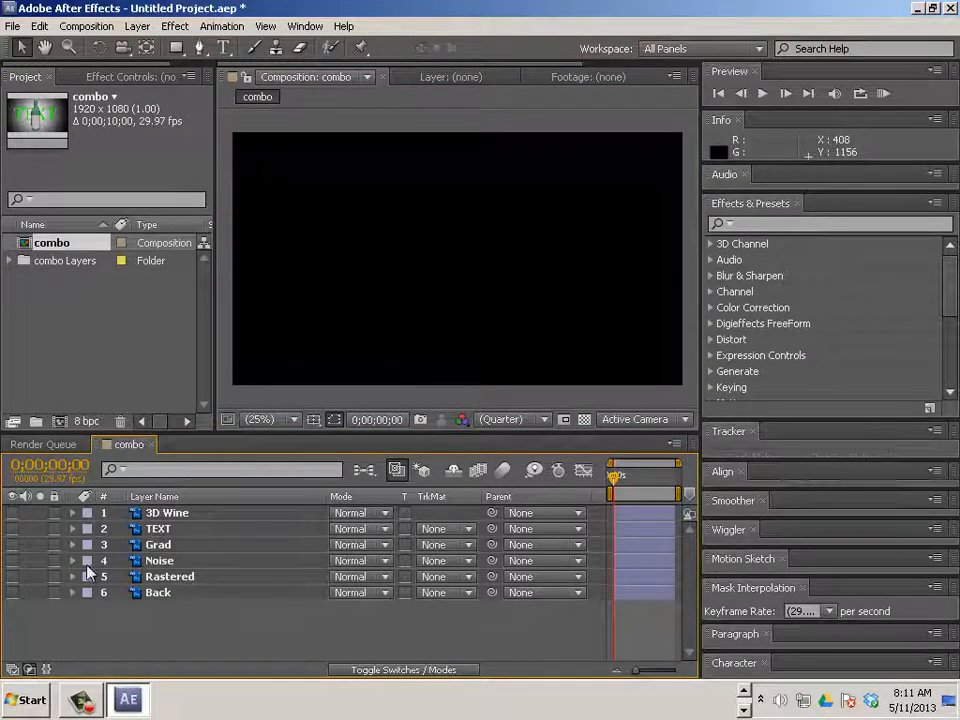
# - Make the TEXT layer visible again and apply the Box Blur effect to it
pyautogui.click(160, 529)
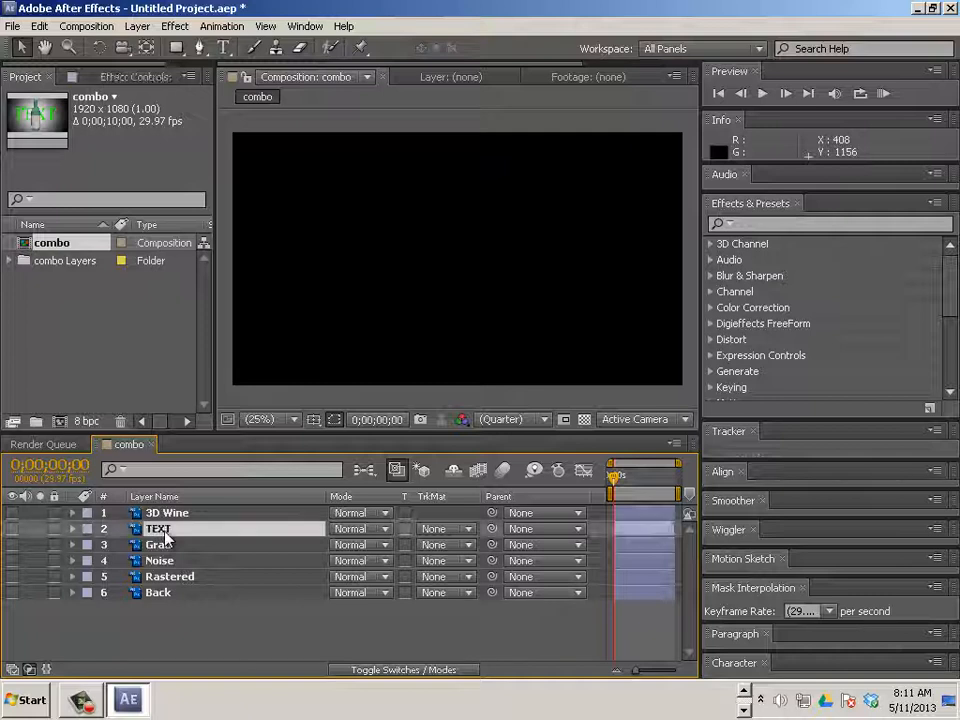
pyautogui.click(12, 528)
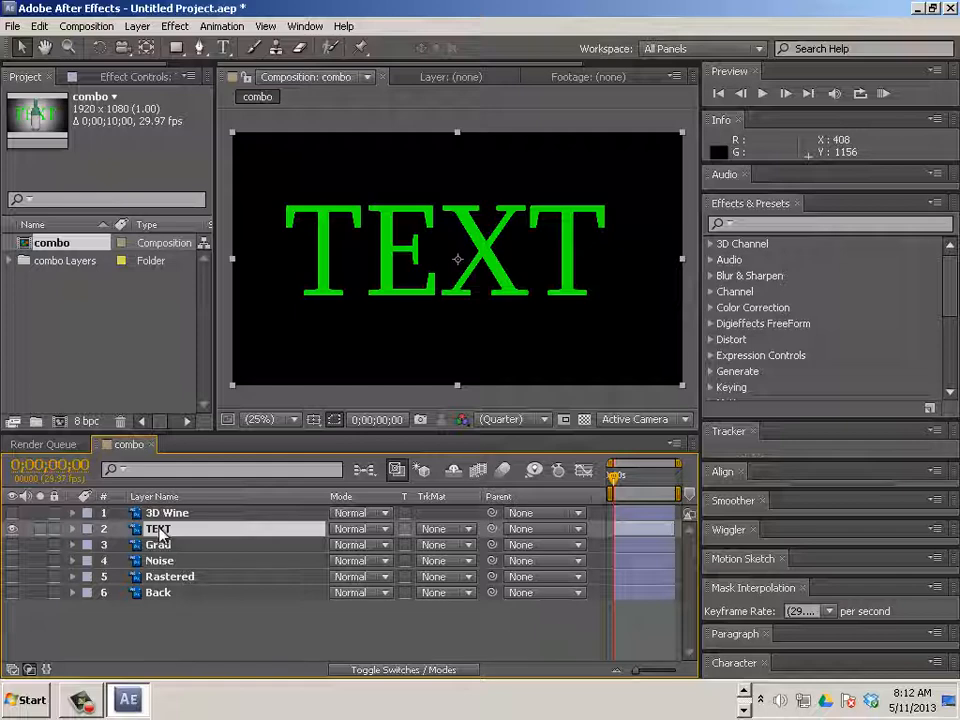
pyautogui.click(711, 276)
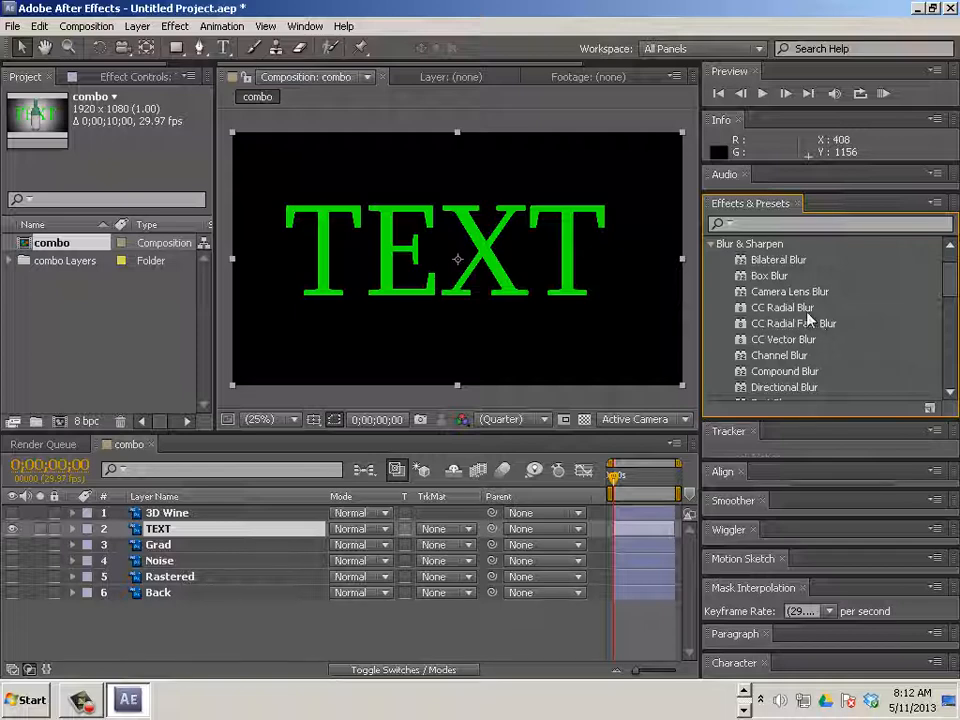
pyautogui.click(772, 276)
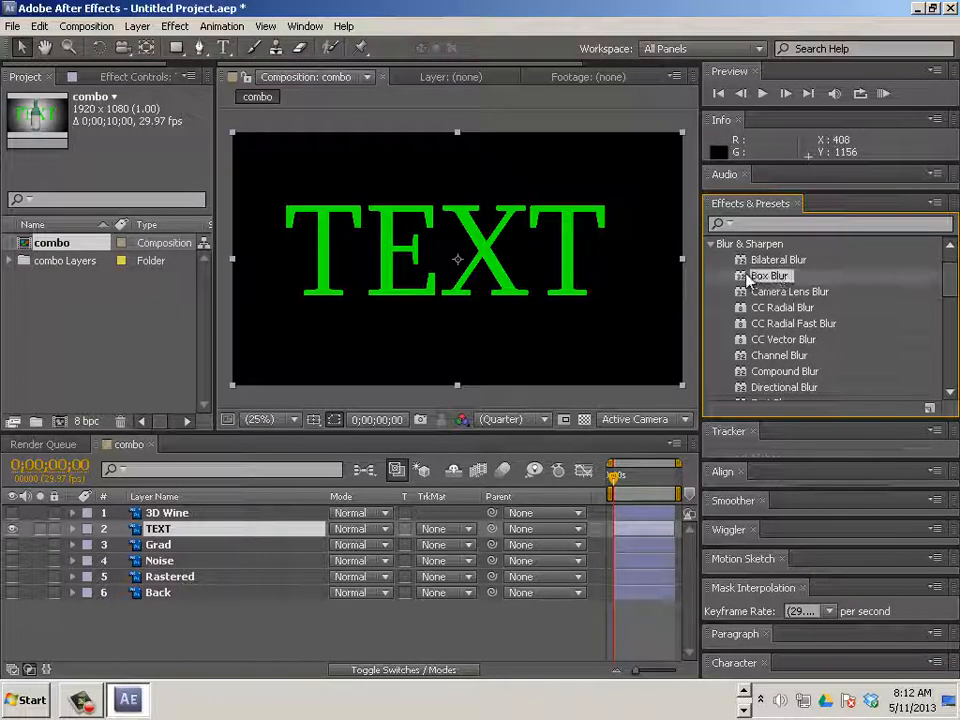
pyautogui.moveTo(748, 280); pyautogui.dragTo(161, 528)
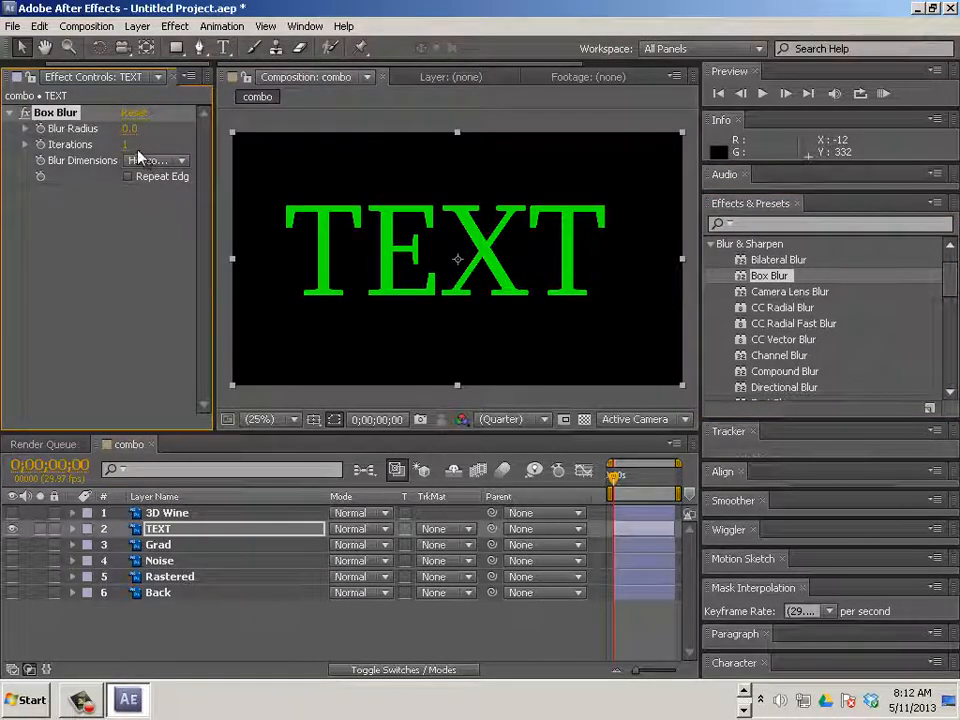
# - Set Box Blur's Blur Dimensions to Horizontal and try out the Blur Radius, returning it to 0.0
pyautogui.moveTo(130, 128)
pyautogui.mouseDown()
pyautogui.moveTo(175, 130)
pyautogui.moveTo(163, 148)
pyautogui.moveTo(118, 143)
pyautogui.mouseUp()
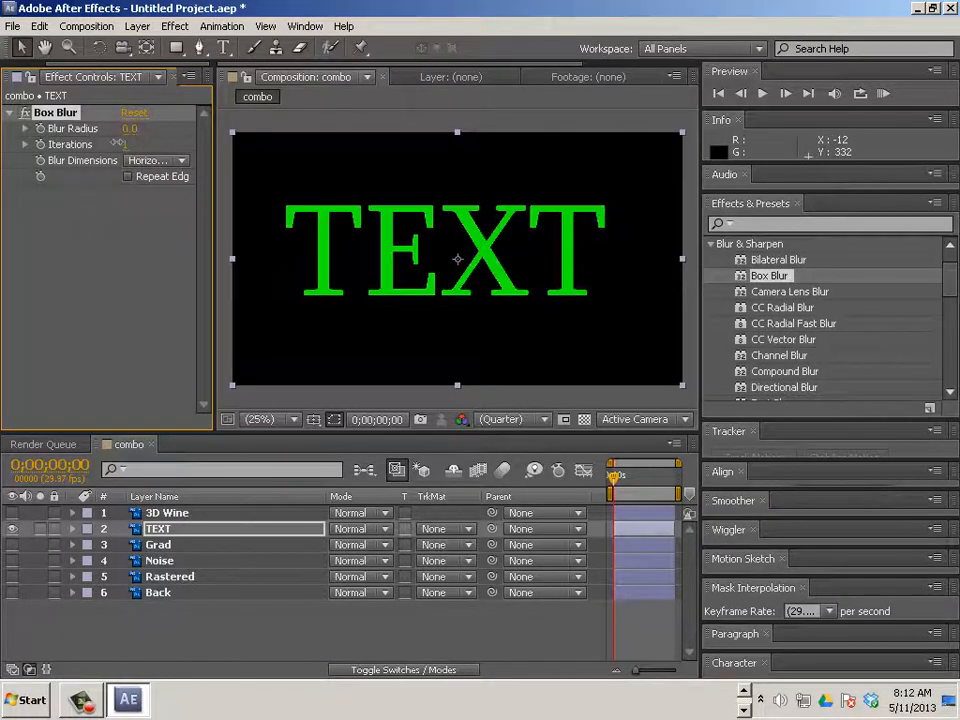
pyautogui.click(148, 160)
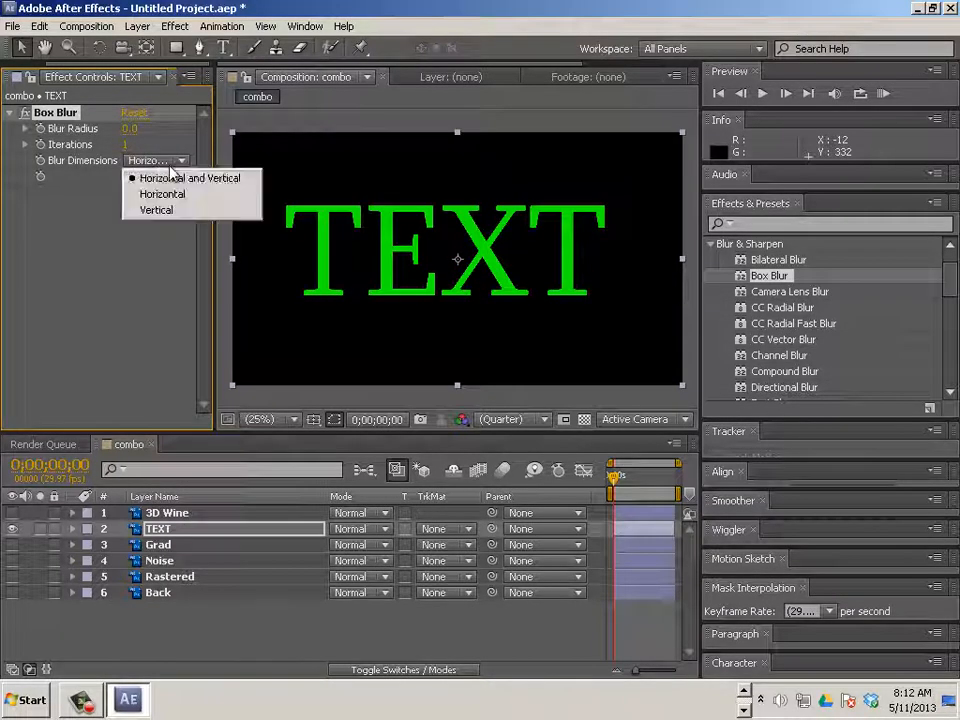
pyautogui.click(192, 195)
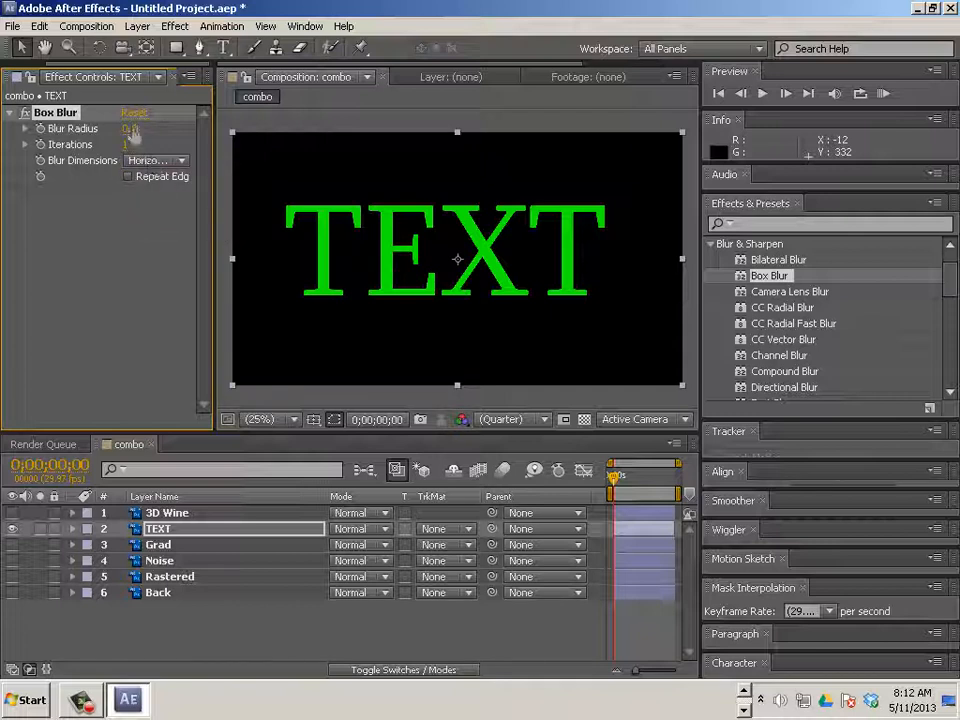
pyautogui.moveTo(130, 128)
pyautogui.mouseDown()
pyautogui.moveTo(486, 198)
pyautogui.moveTo(100, 170)
pyautogui.moveTo(490, 201)
pyautogui.moveTo(396, 203)
pyautogui.moveTo(4, 164)
pyautogui.moveTo(33, 140)
pyautogui.mouseUp()
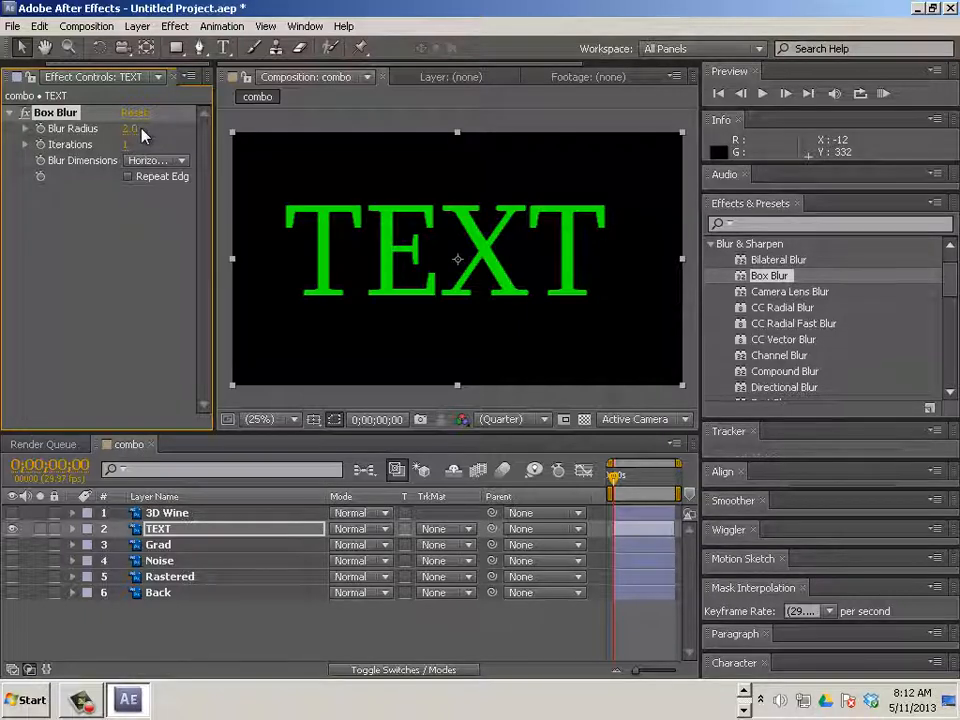
pyautogui.moveTo(141, 129); pyautogui.dragTo(140, 180)
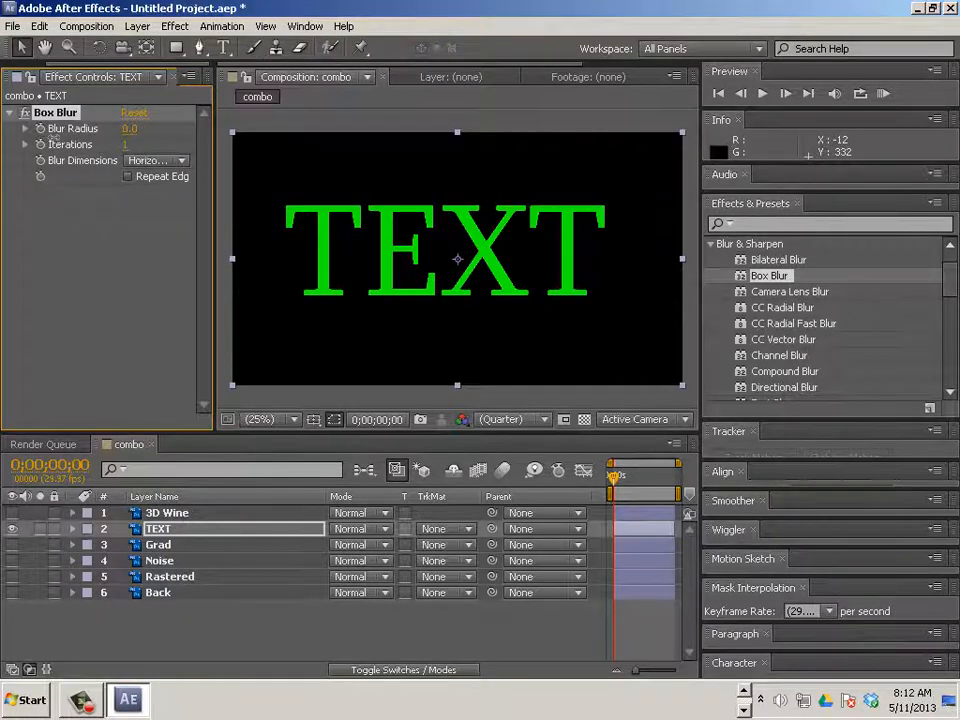
# - Rename the TEXT layer in the combo composition as Box Blur
pyautogui.doubleClick(158, 530)
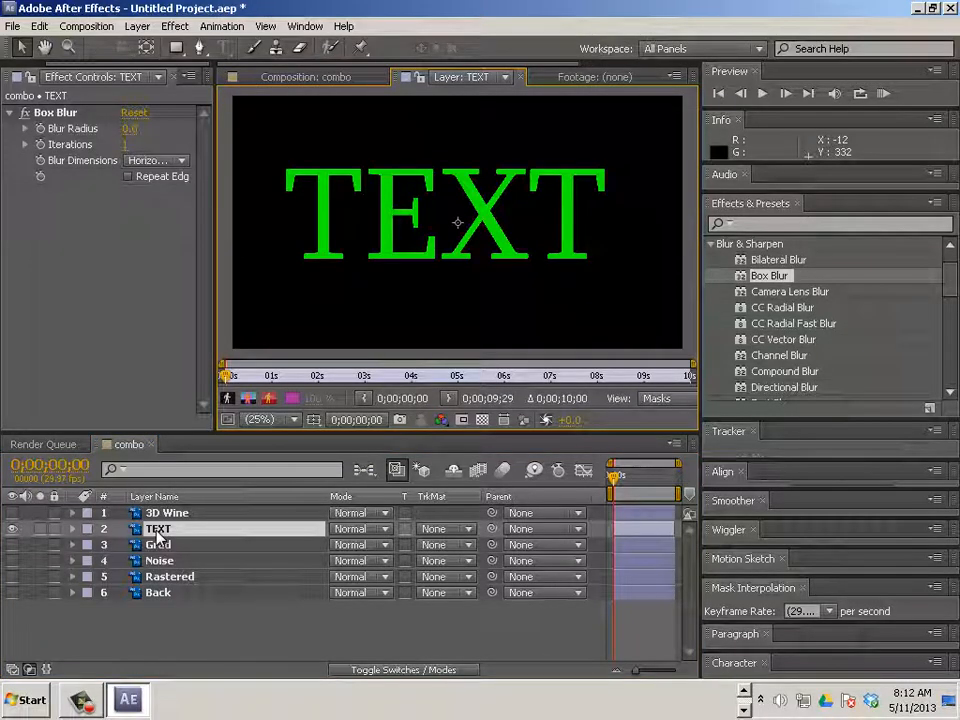
pyautogui.click(311, 78)
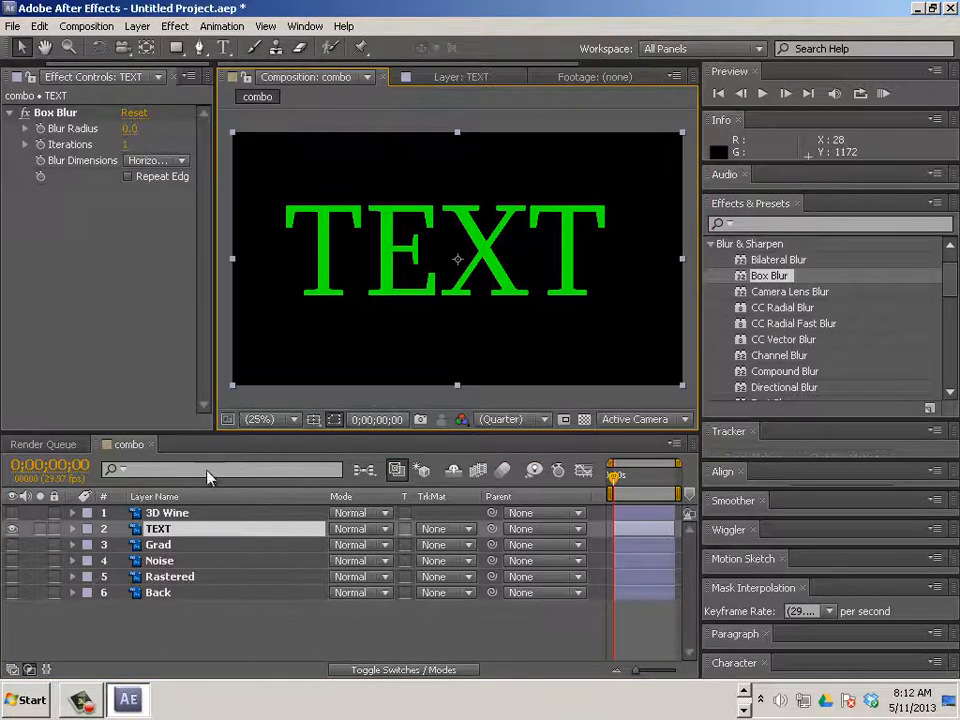
pyautogui.rightClick(177, 528)
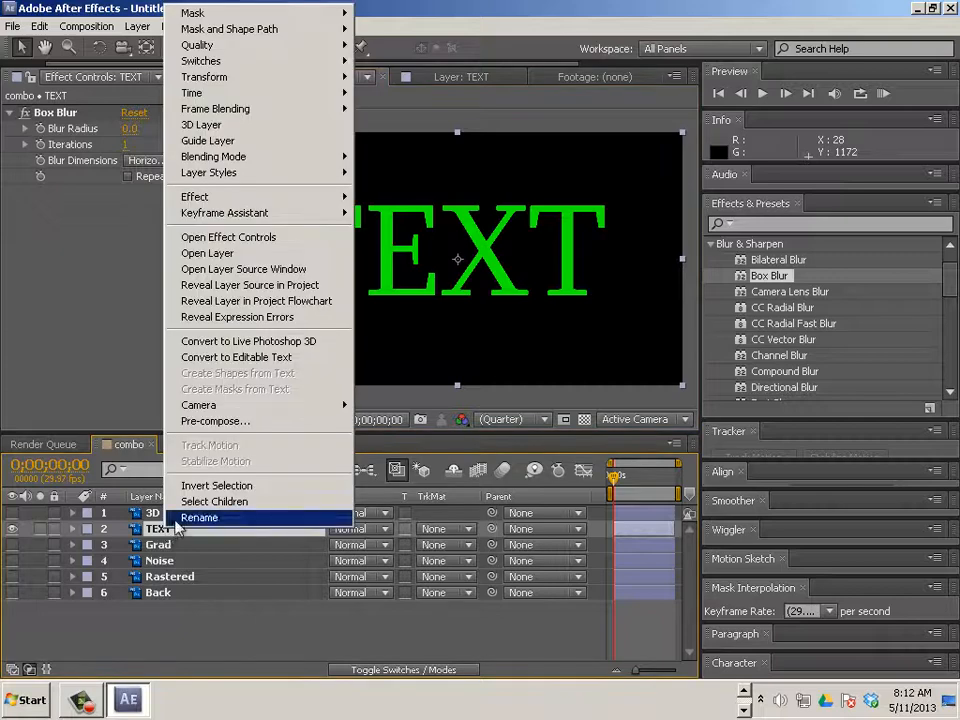
pyautogui.click(178, 518)
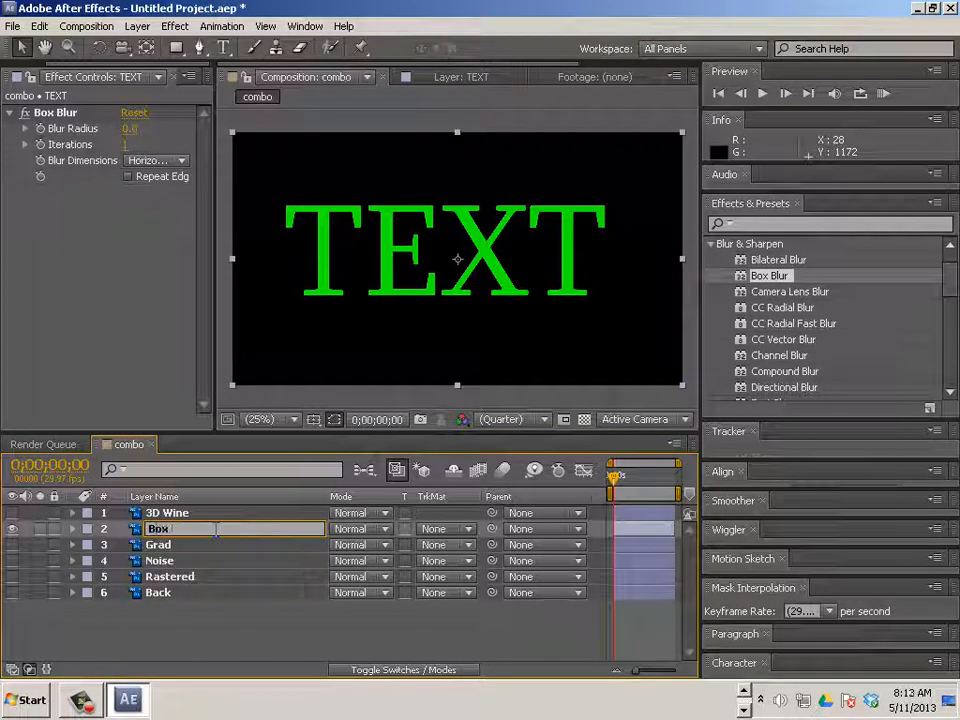
pyautogui.write('Box Blur')
pyautogui.press('Return')
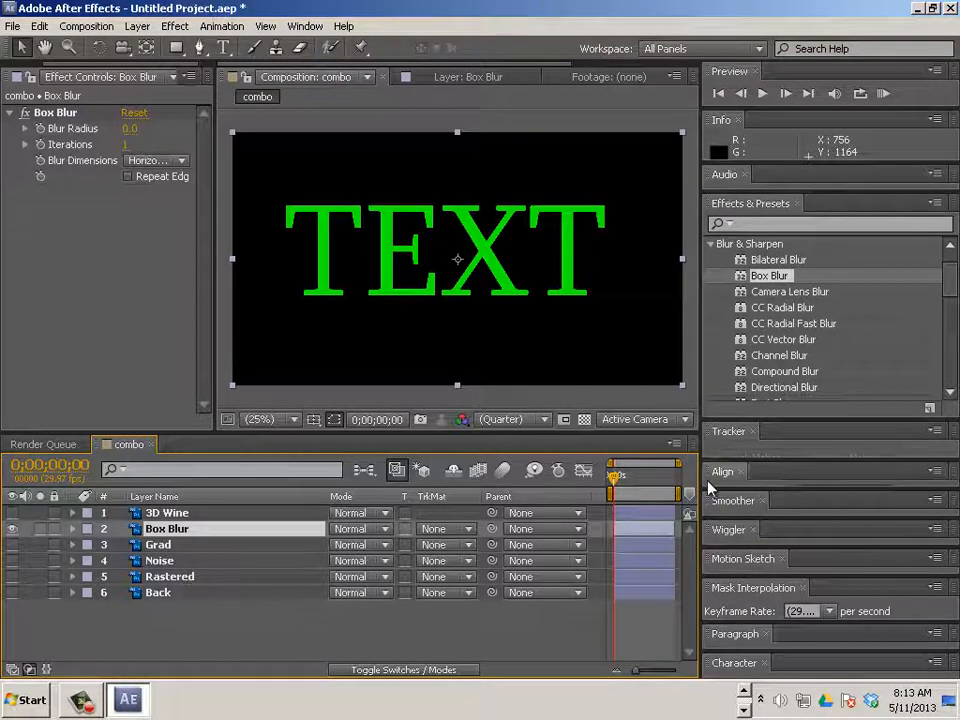
# - Shorten the work area to a brief stretch at the start of the timeline and trim the combo composition to it
pyautogui.moveTo(680, 493); pyautogui.dragTo(624, 505)
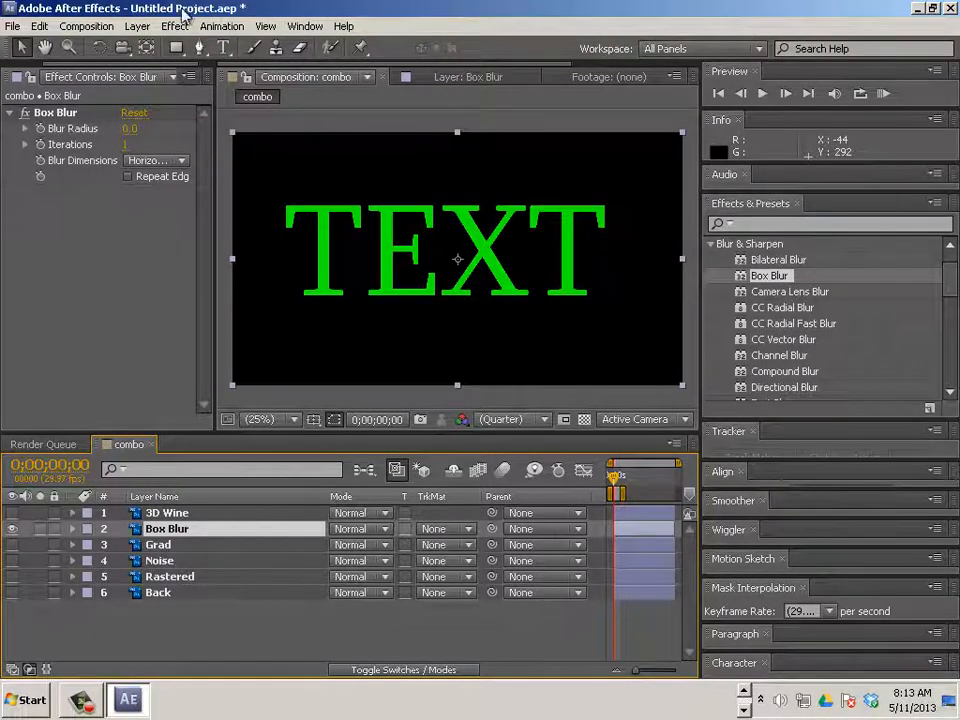
pyautogui.click(221, 26)
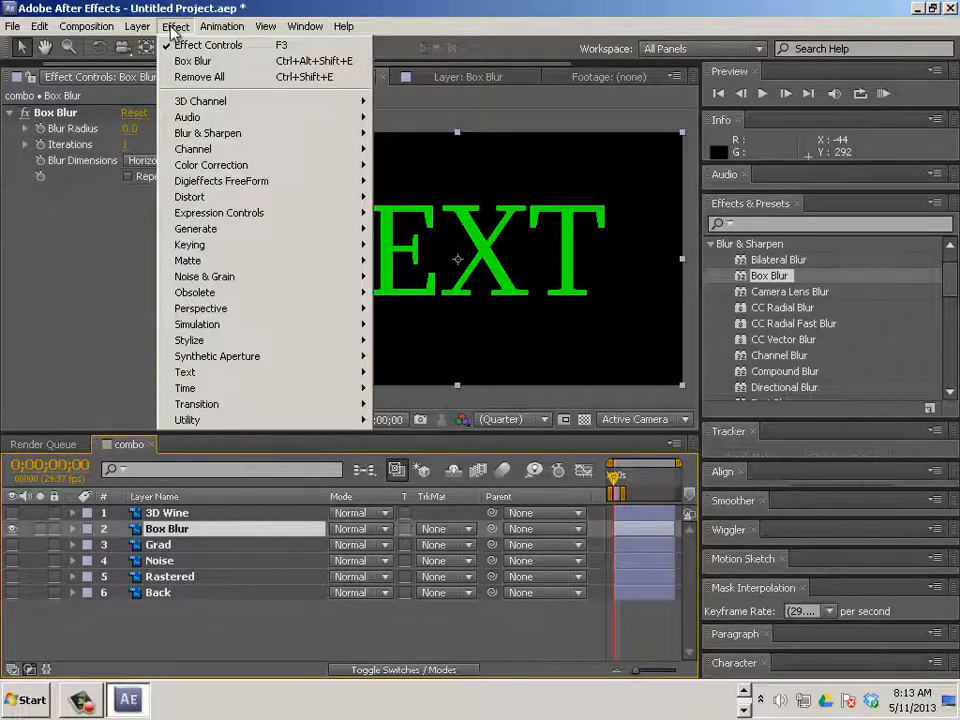
pyautogui.moveTo(145, 32)
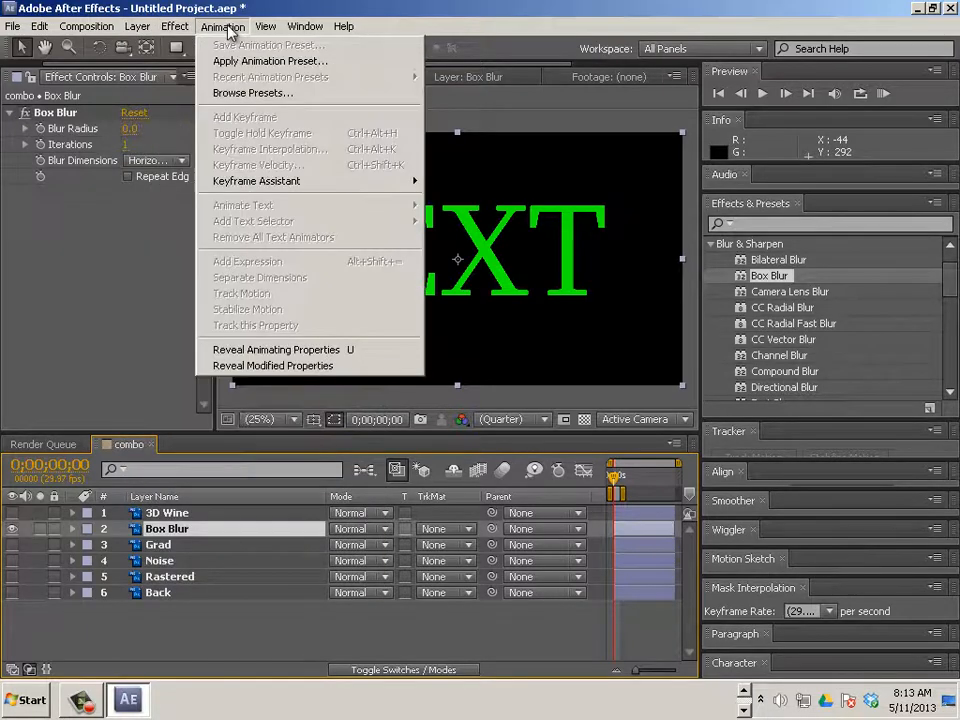
pyautogui.moveTo(114, 30)
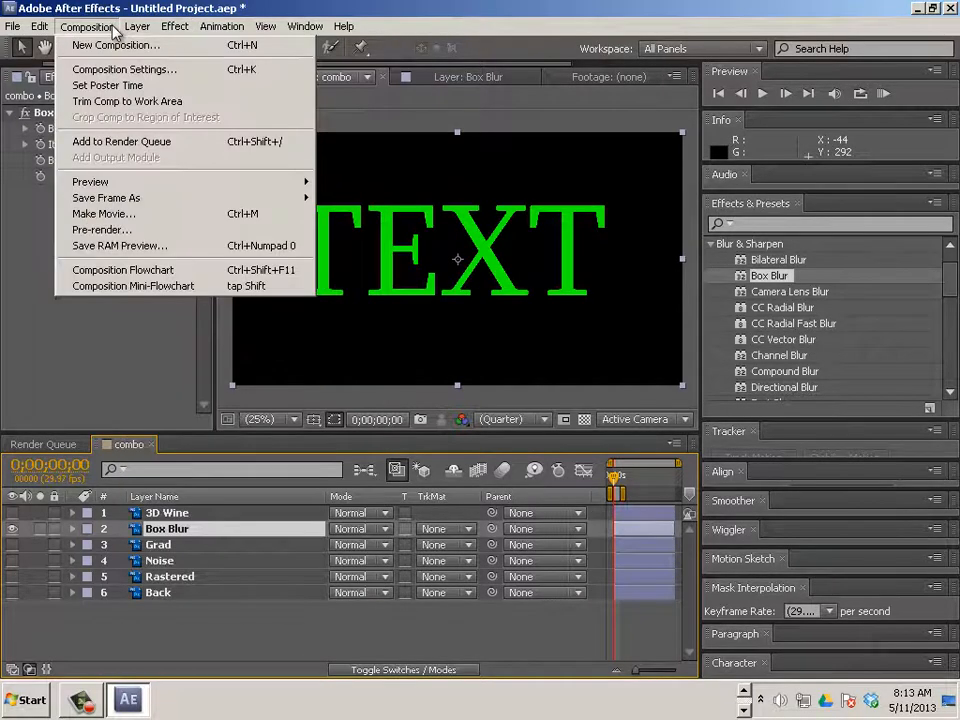
pyautogui.click(115, 102)
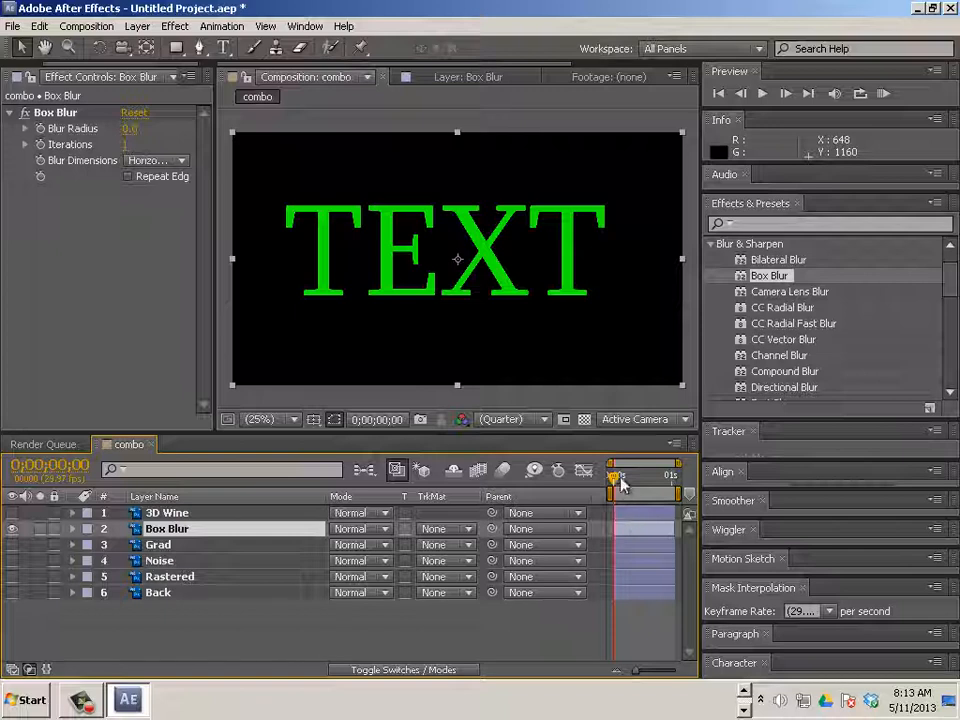
# - Expand the Box Blur layer's Box Blur effect and start keyframing its Blur Radius at 0;00;00;00
pyautogui.moveTo(619, 478); pyautogui.dragTo(562, 472)
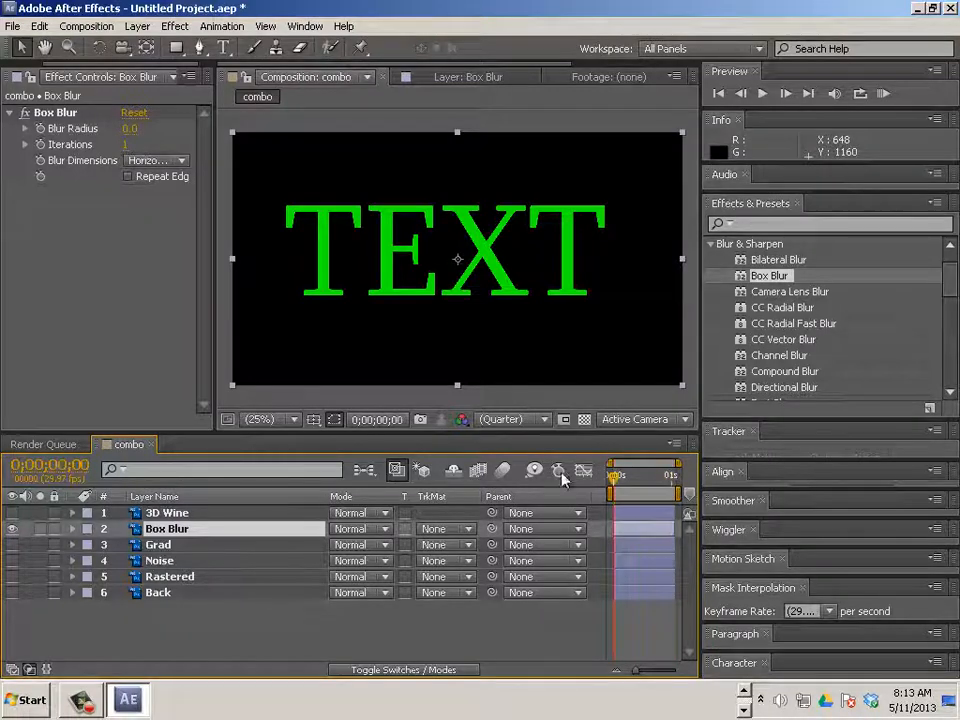
pyautogui.click(72, 528)
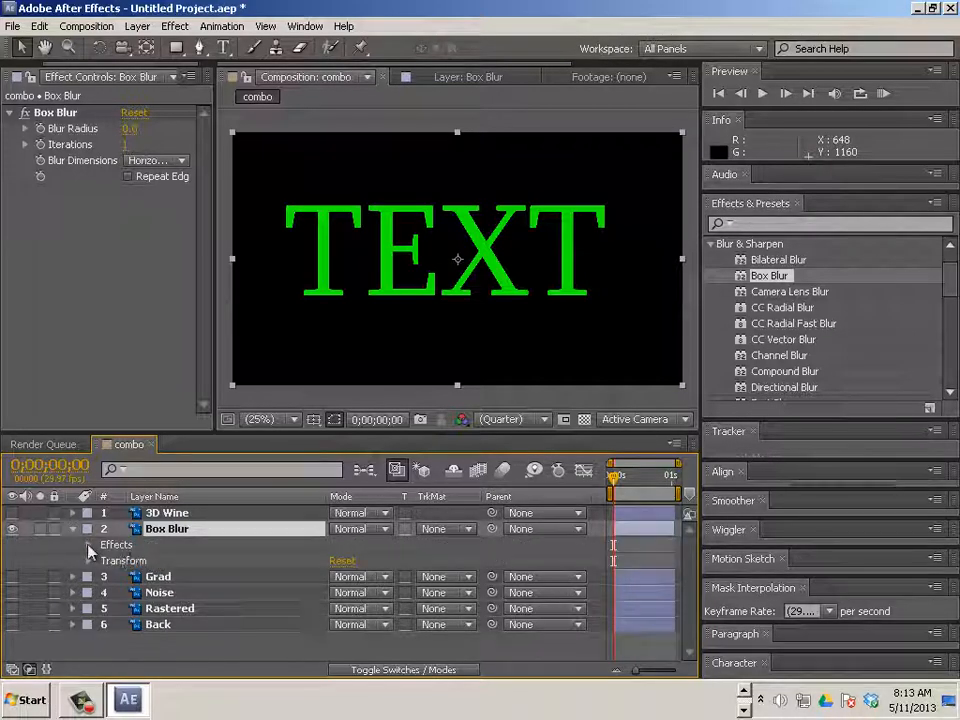
pyautogui.click(86, 545)
pyautogui.click(90, 545)
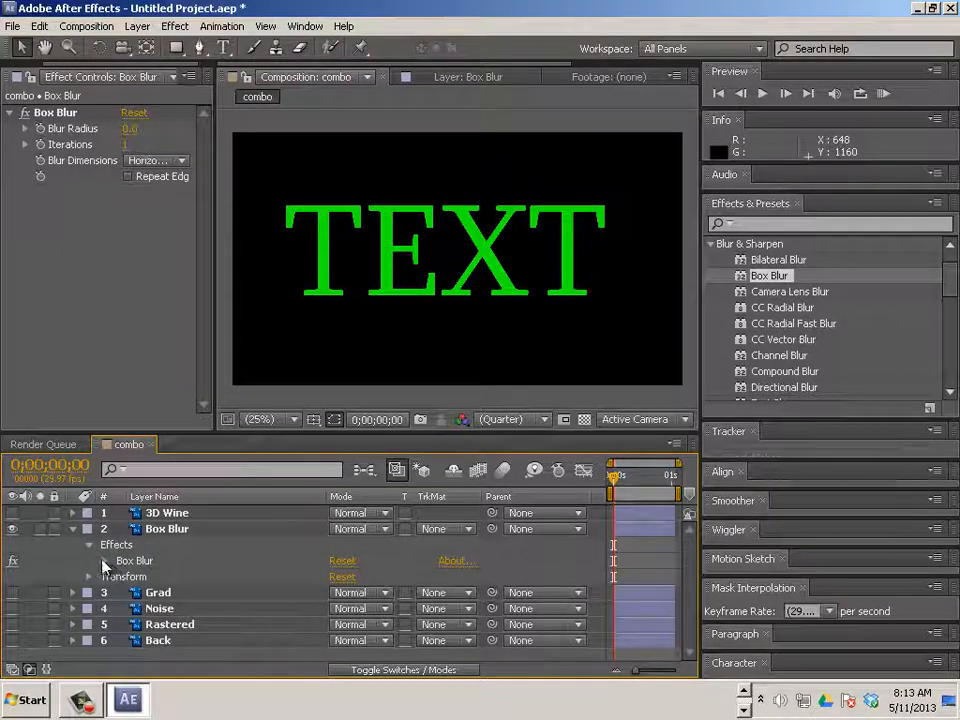
pyautogui.click(104, 561)
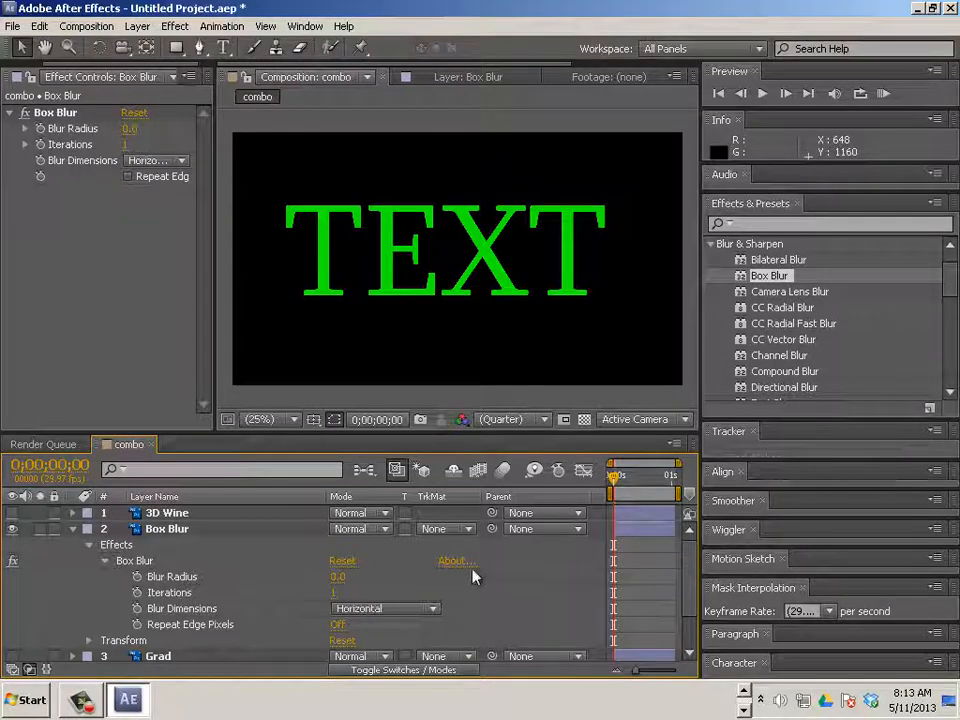
pyautogui.click(137, 577)
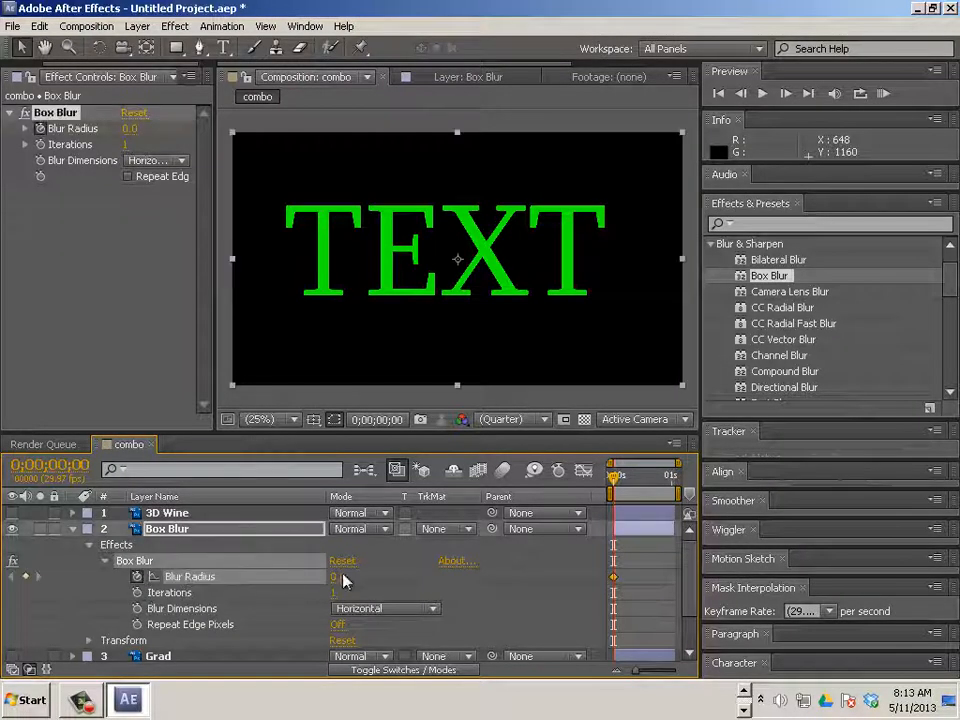
# - Add Blur Radius keyframes of 231.0 at 0;00;00;06 and 0 at 0;00;00;11 on the Box Blur layer
pyautogui.moveTo(619, 480); pyautogui.dragTo(625, 485)
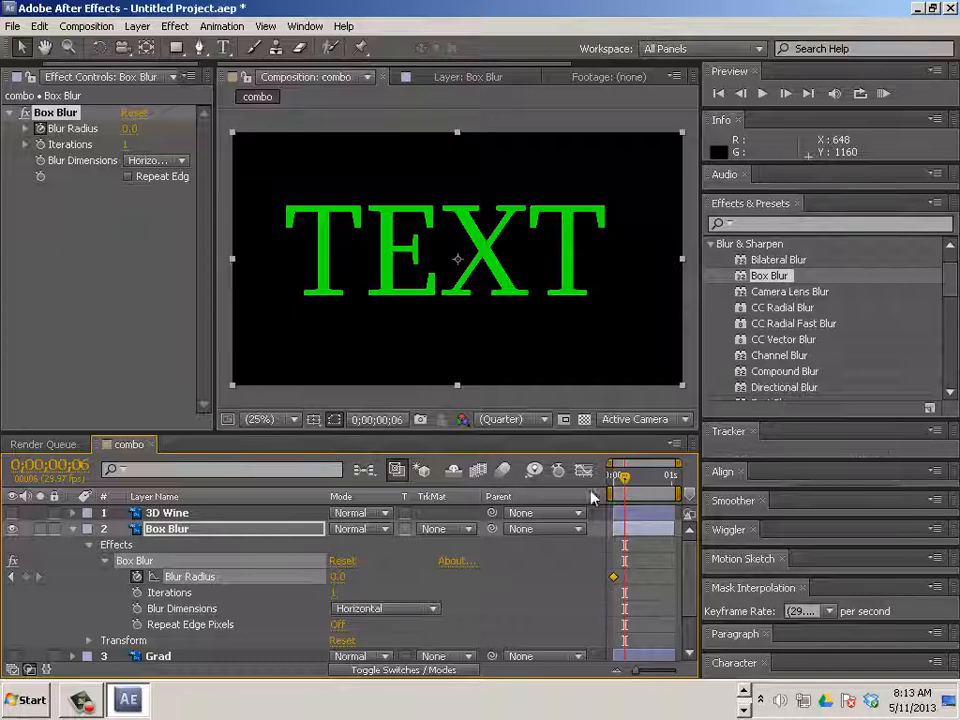
pyautogui.moveTo(355, 577); pyautogui.dragTo(520, 577)
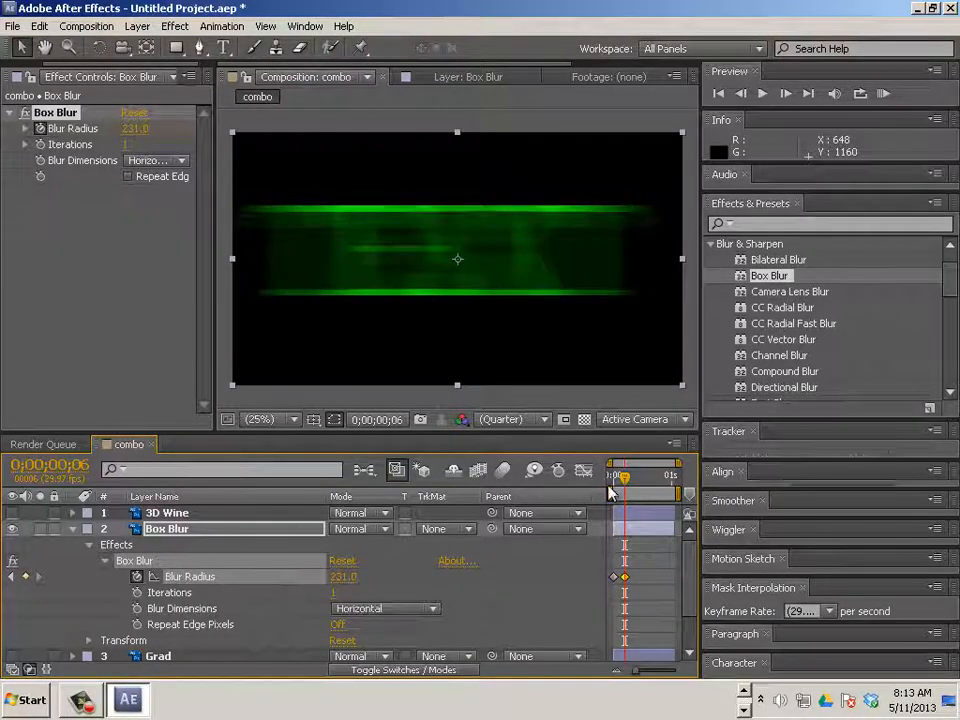
pyautogui.moveTo(625, 480)
pyautogui.mouseDown()
pyautogui.moveTo(633, 481)
pyautogui.moveTo(618, 479)
pyautogui.mouseUp()
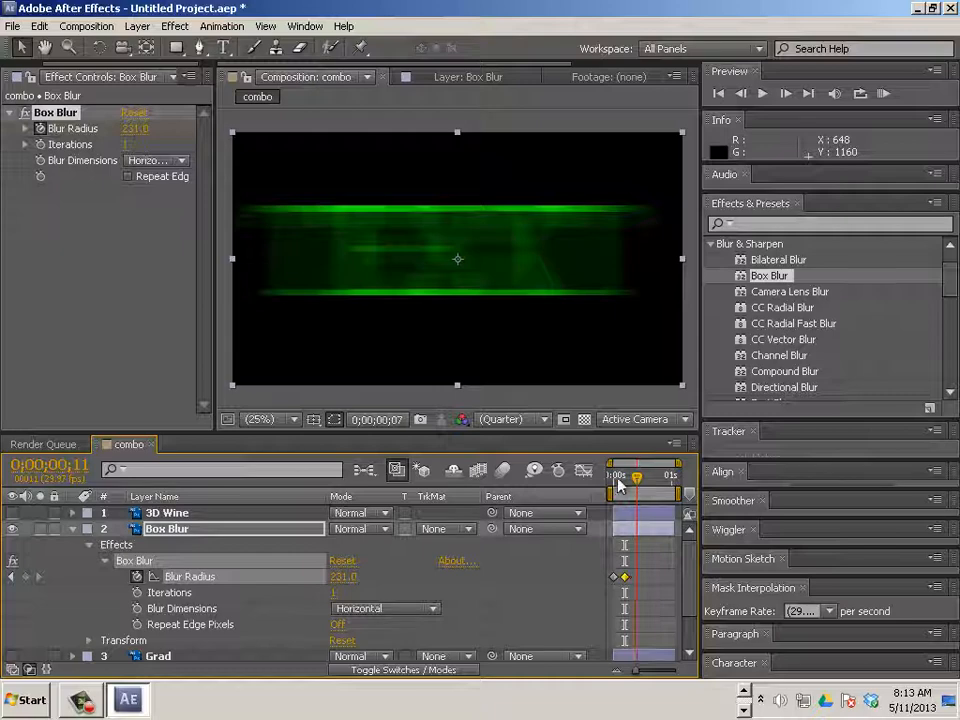
pyautogui.click(343, 577)
pyautogui.write('0')
pyautogui.press('Return')
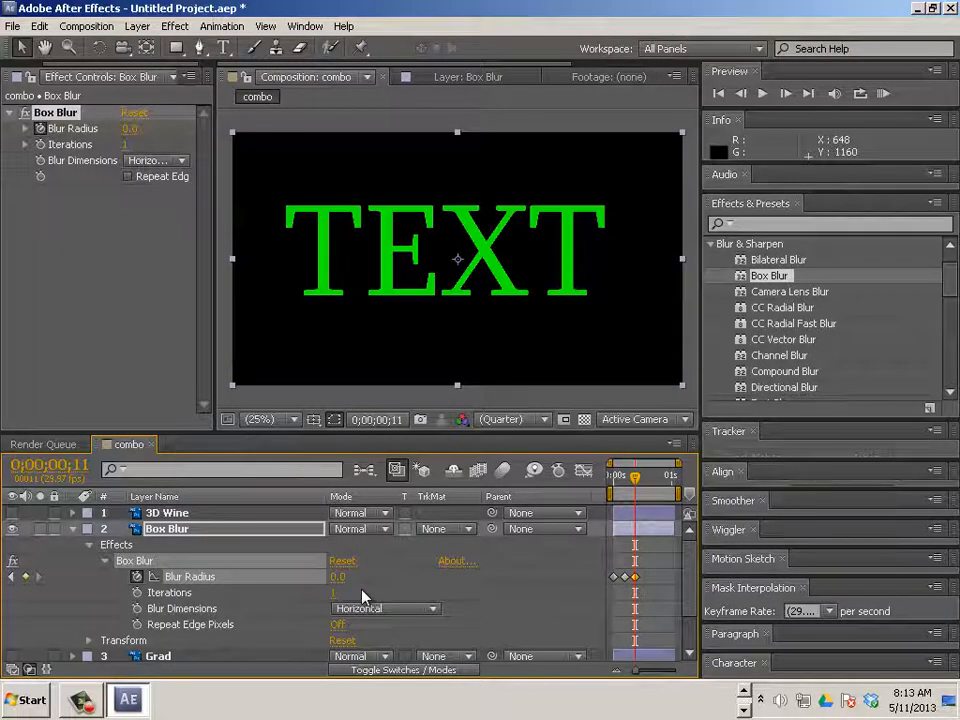
# - Preview the blur animation from the start and spread the second and third Blur Radius keyframes farther along the timeline to slow it
pyautogui.moveTo(628, 483); pyautogui.dragTo(579, 477)
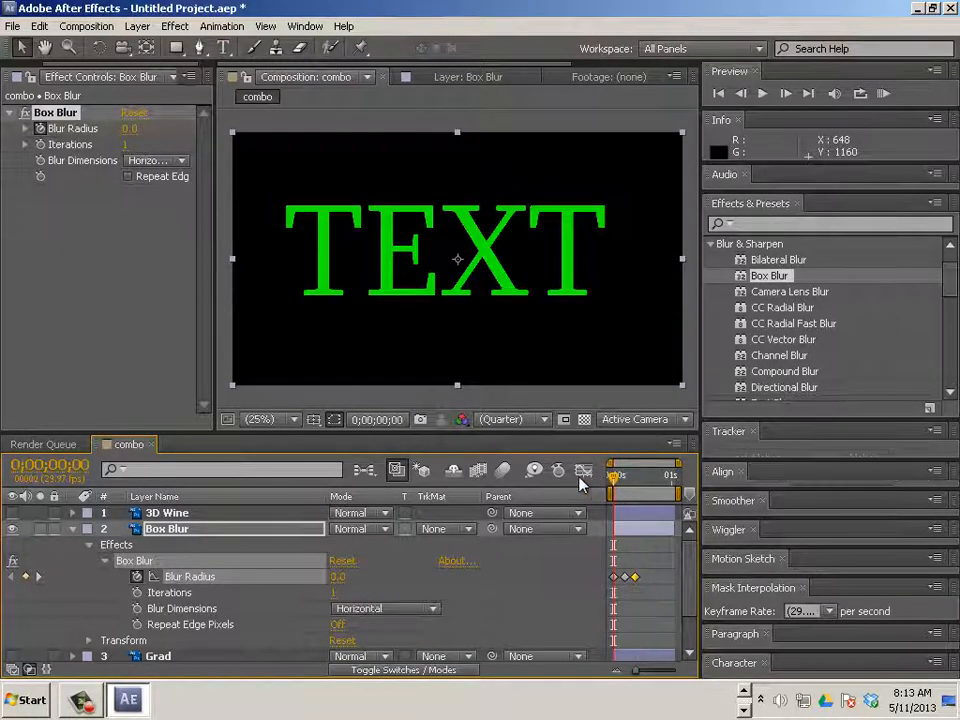
pyautogui.press('space')
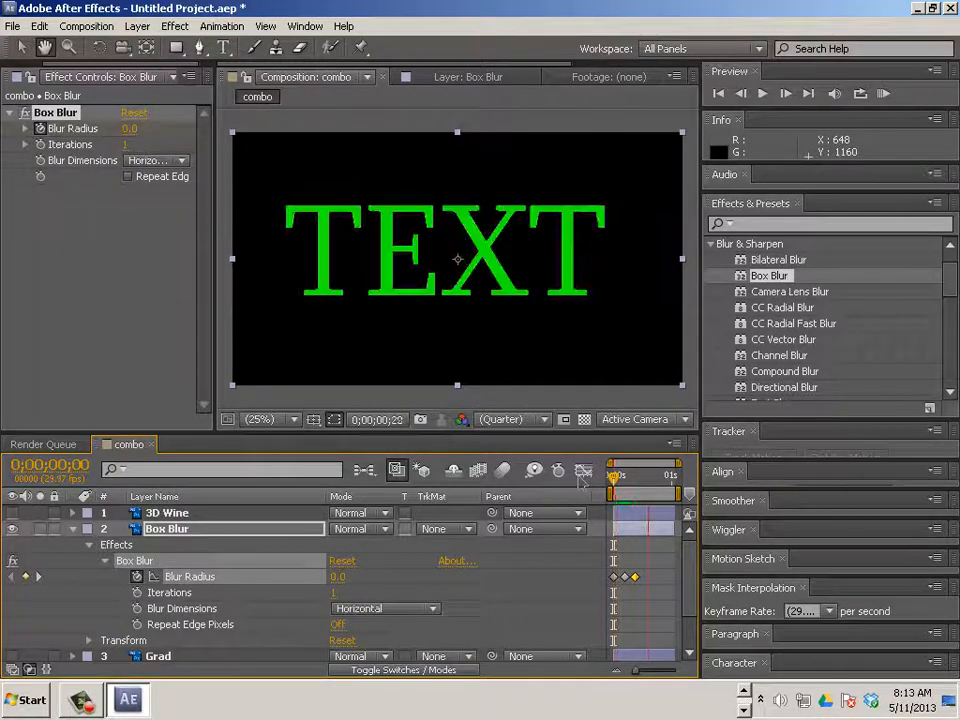
pyautogui.moveTo(620, 487)
pyautogui.mouseDown()
pyautogui.moveTo(636, 480)
pyautogui.moveTo(613, 487)
pyautogui.mouseUp()
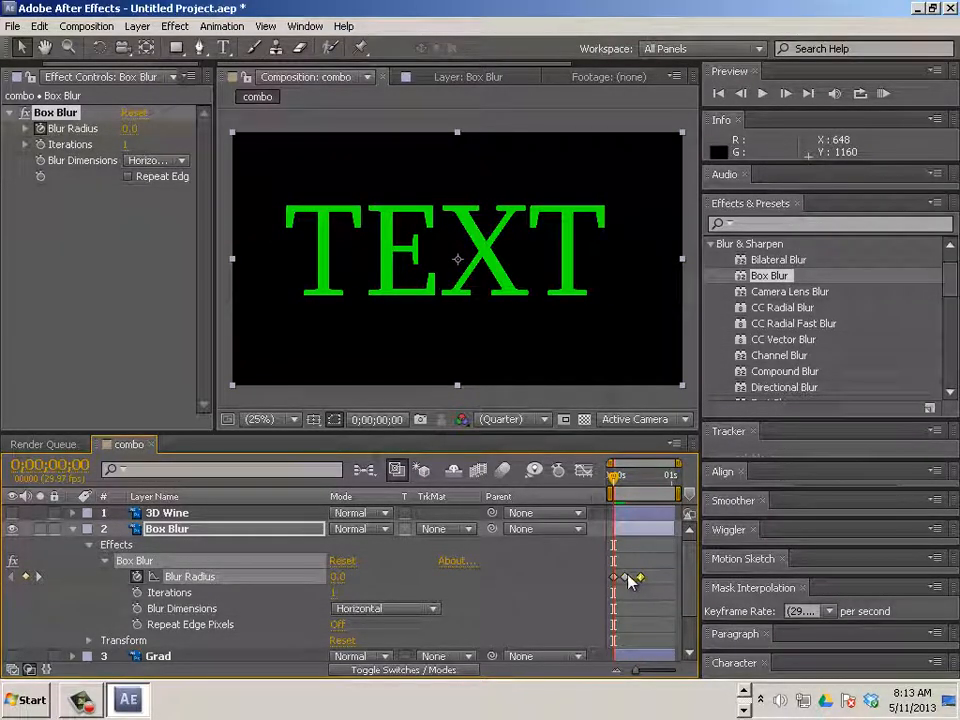
pyautogui.moveTo(633, 578); pyautogui.dragTo(650, 566)
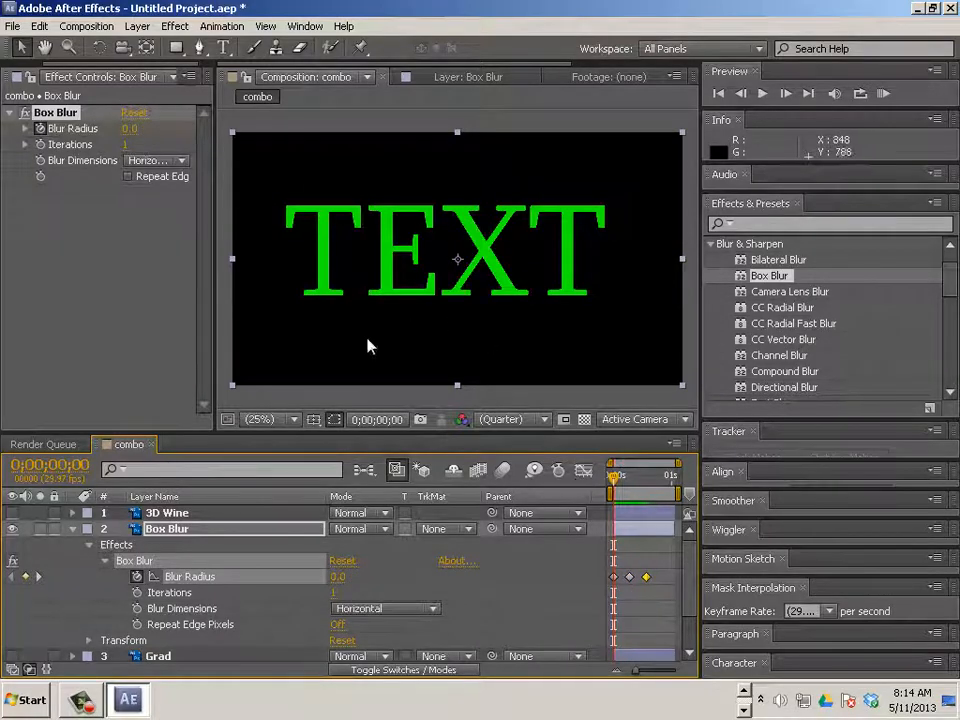
pyautogui.click(73, 530)
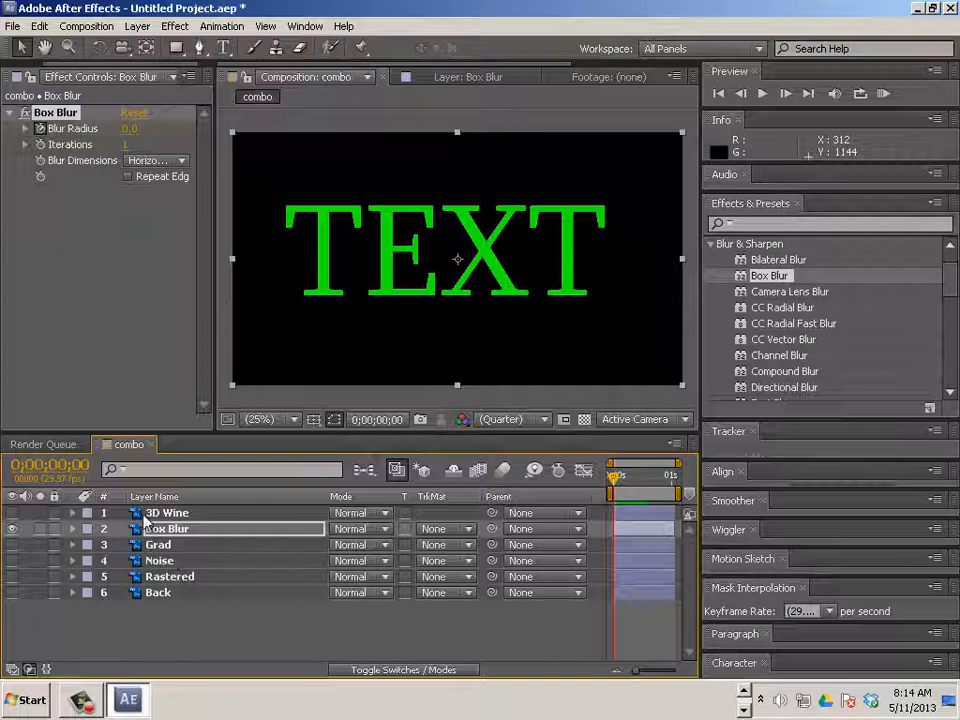